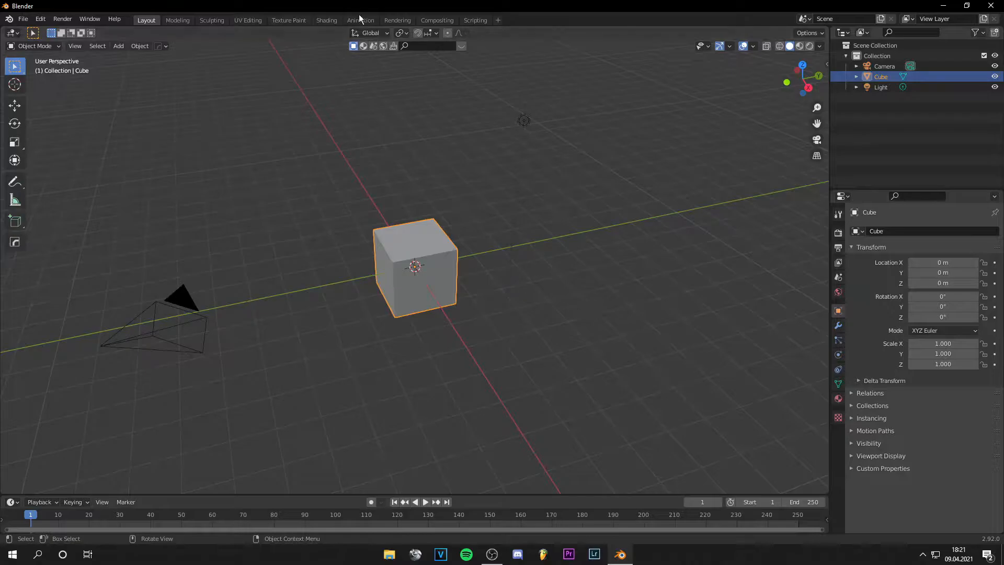
# Render the default cube scene with the Eevee engine and close the render result.
pyautogui.click(397, 23)
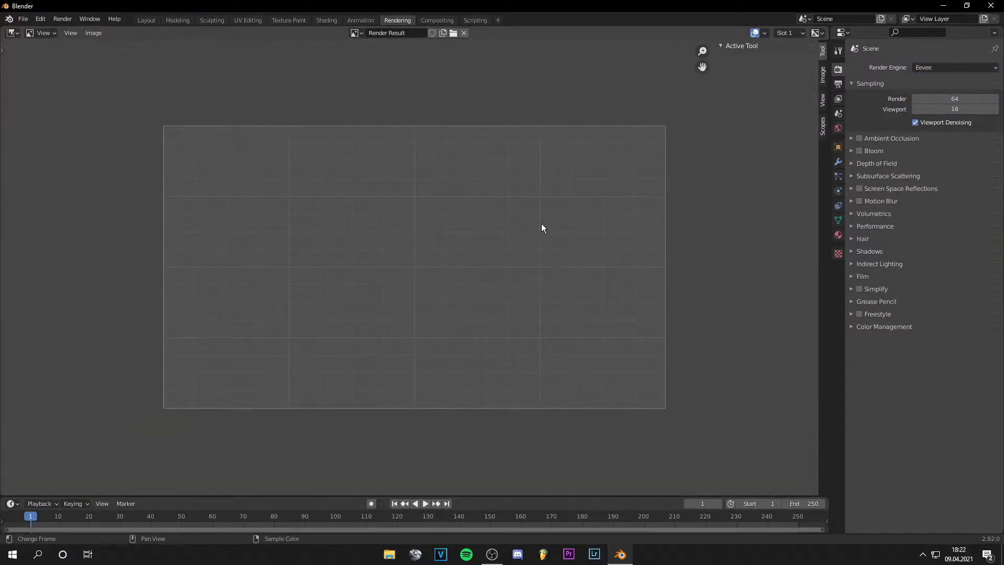
pyautogui.click(147, 20)
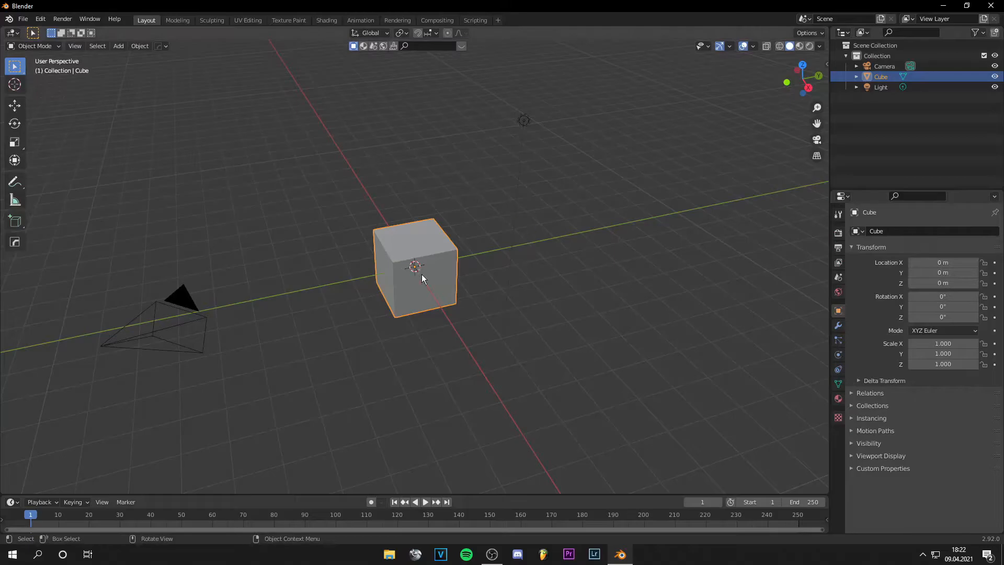
pyautogui.moveTo(446, 280); pyautogui.dragTo(427, 281, button='middle')
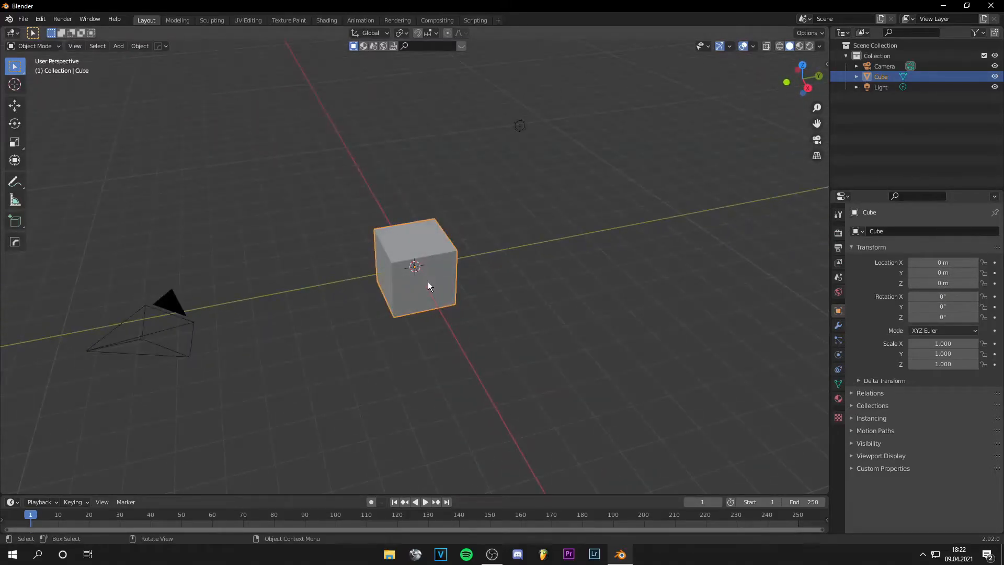
pyautogui.press('F12')
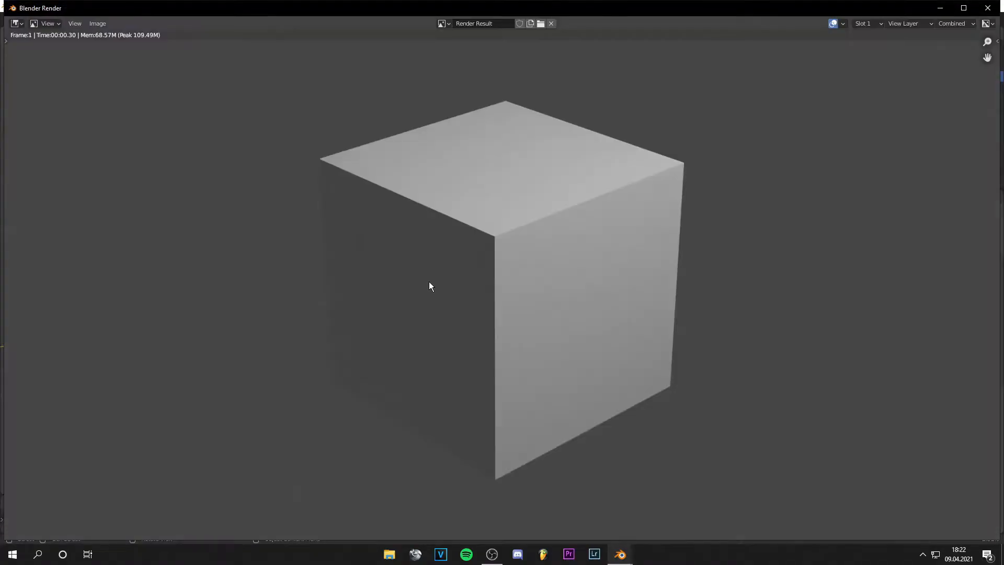
pyautogui.click(987, 8)
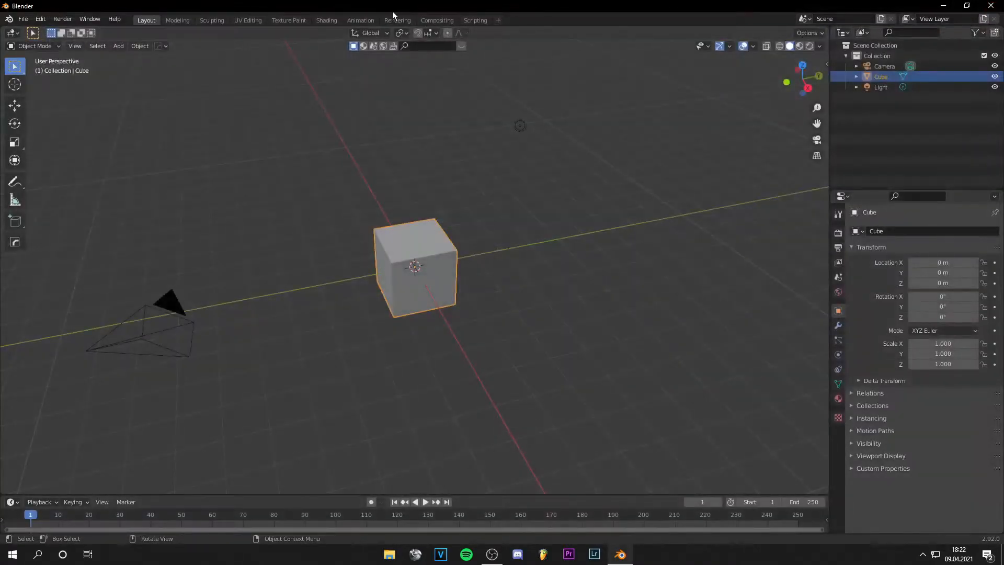
# Set the render engine to Workbench, render the cube with it and close the result.
pyautogui.click(395, 20)
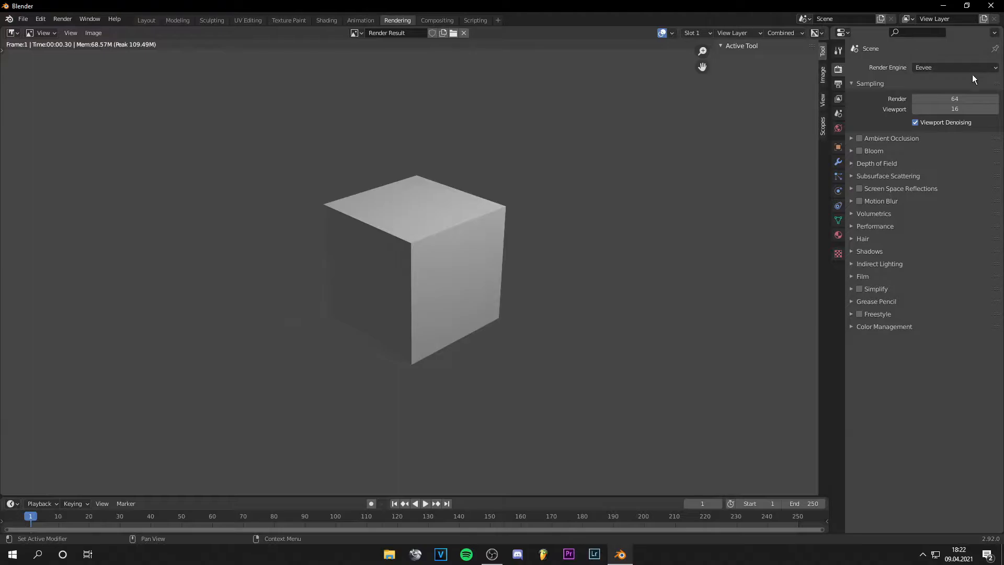
pyautogui.click(941, 66)
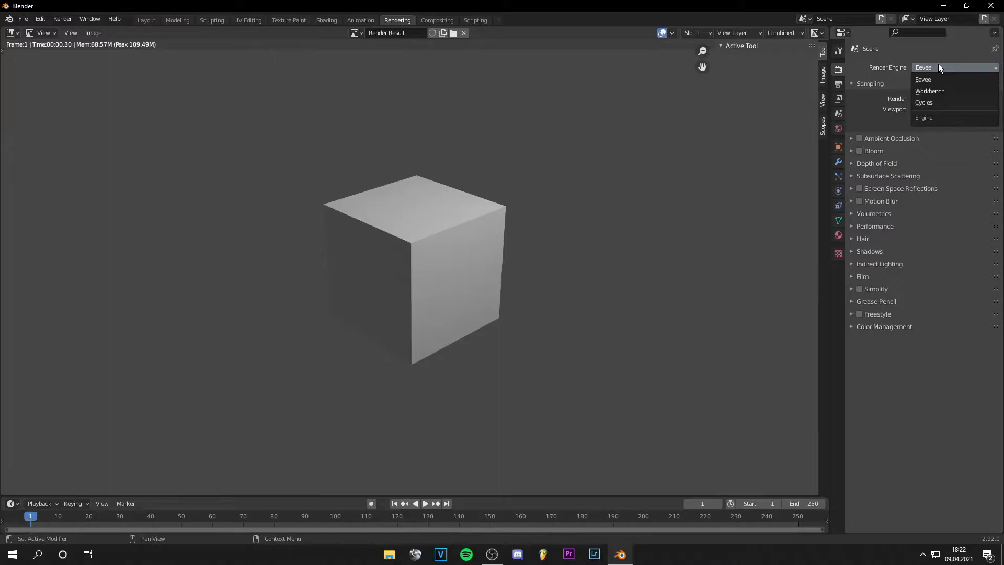
pyautogui.click(940, 92)
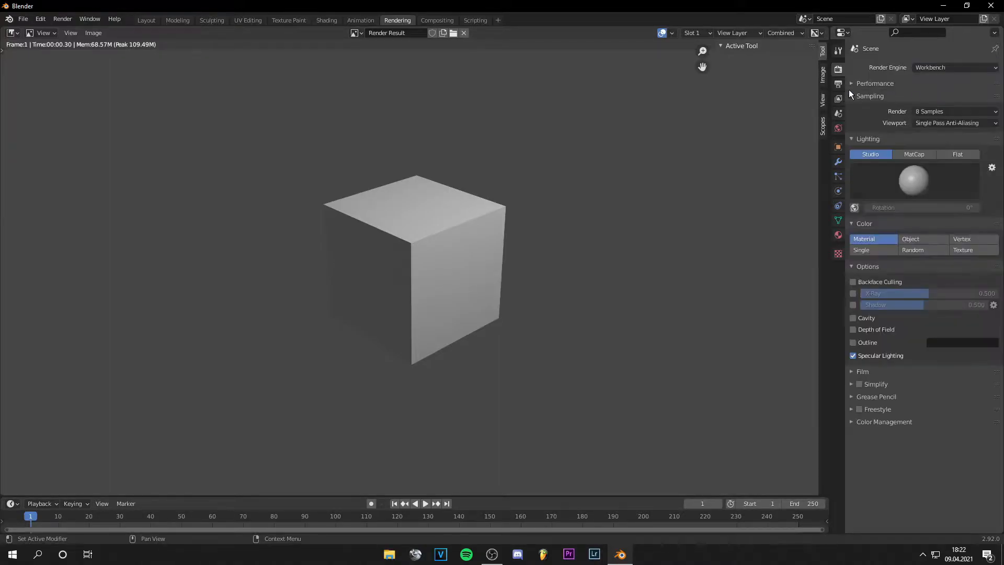
pyautogui.click(146, 20)
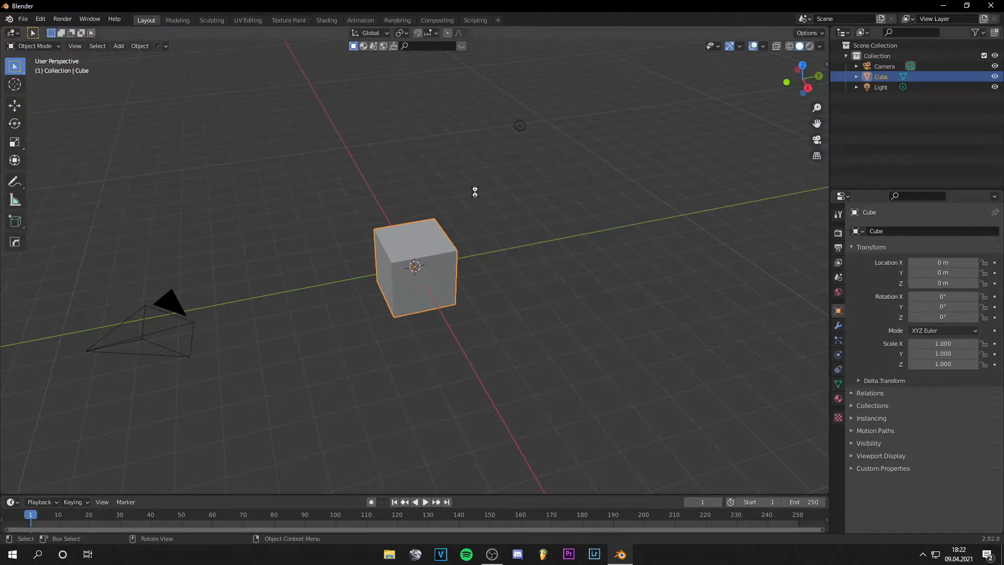
pyautogui.press('F12')
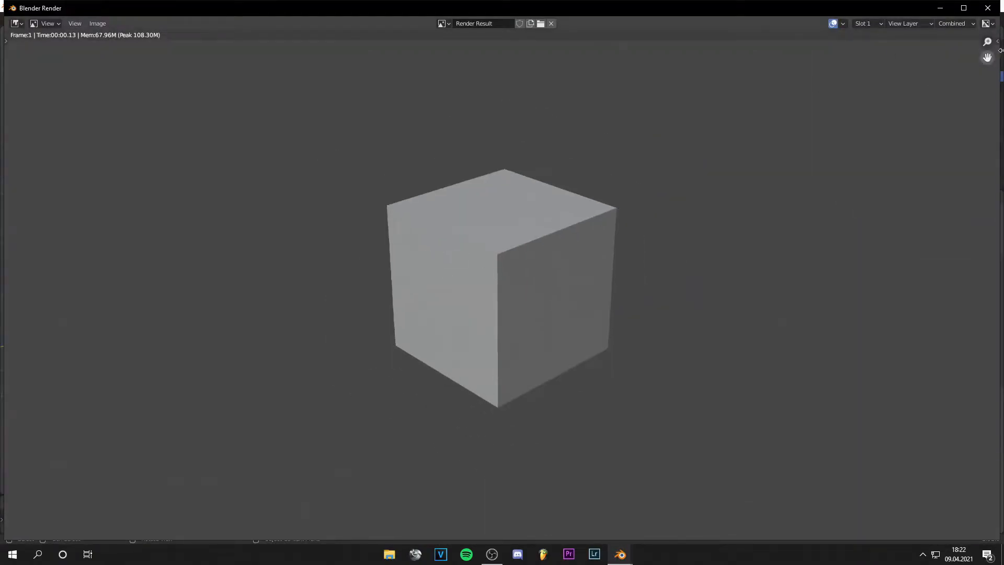
pyautogui.click(987, 8)
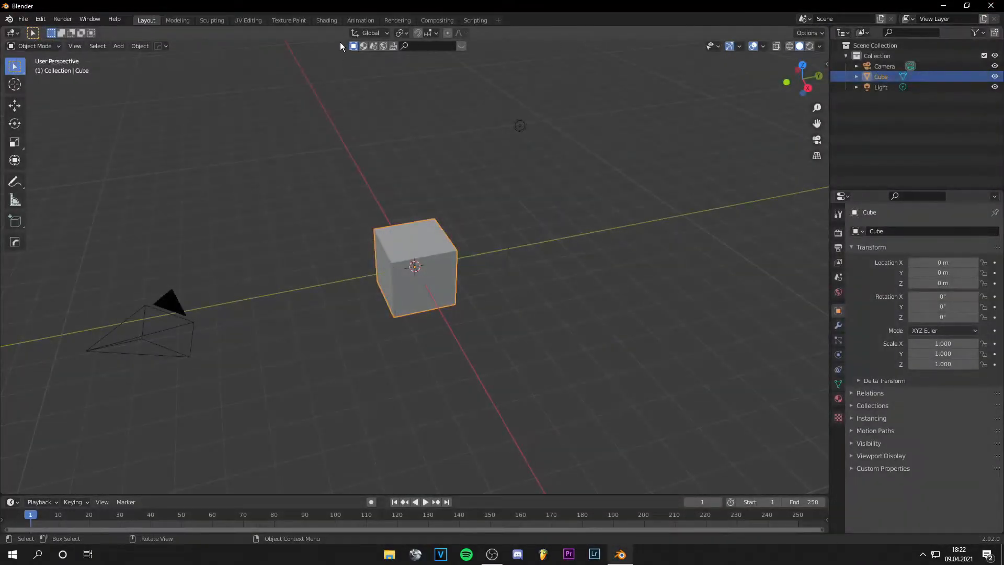
# Set the render engine to Cycles, render the cube with it and close the result.
pyautogui.click(386, 20)
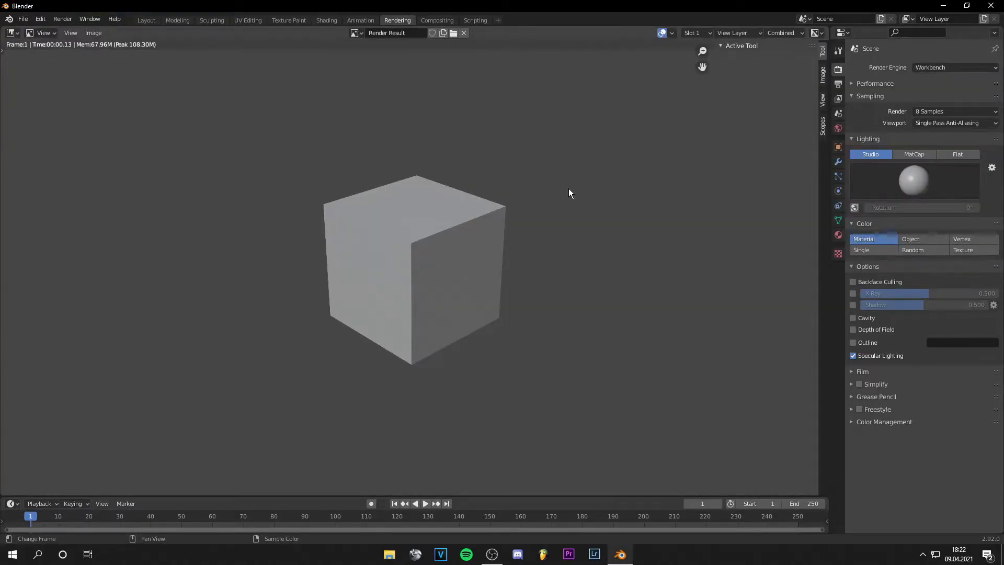
pyautogui.click(949, 67)
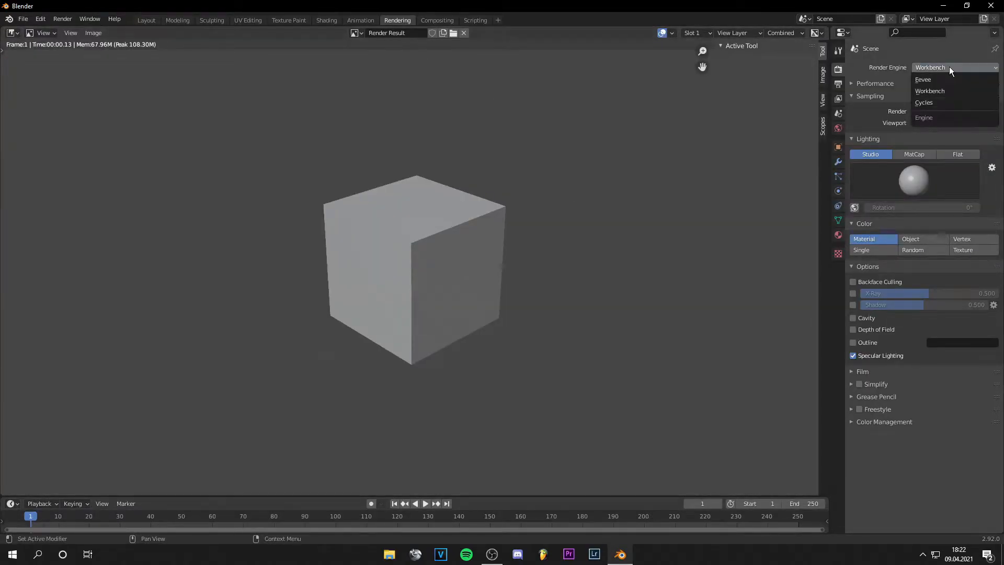
pyautogui.click(952, 102)
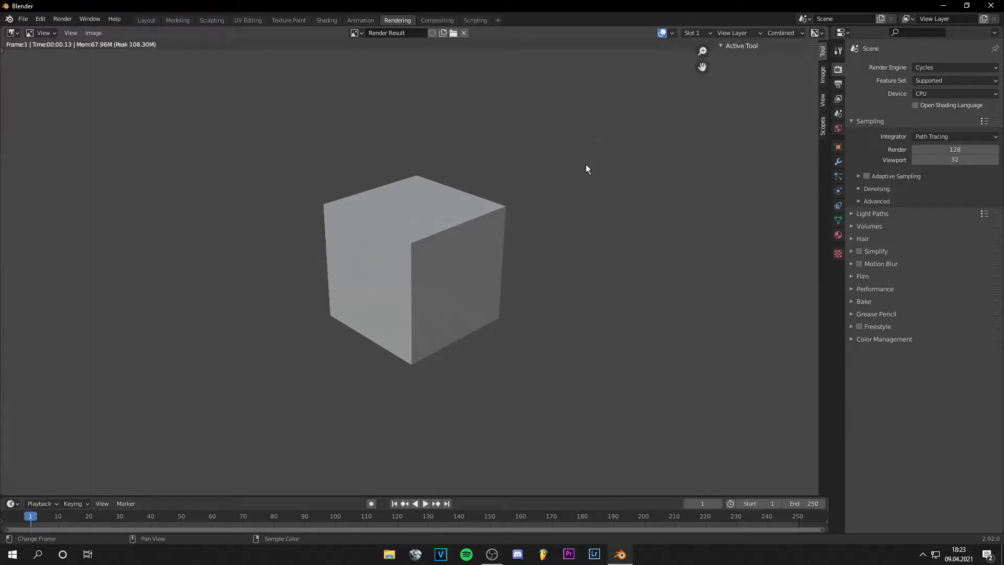
pyautogui.click(143, 20)
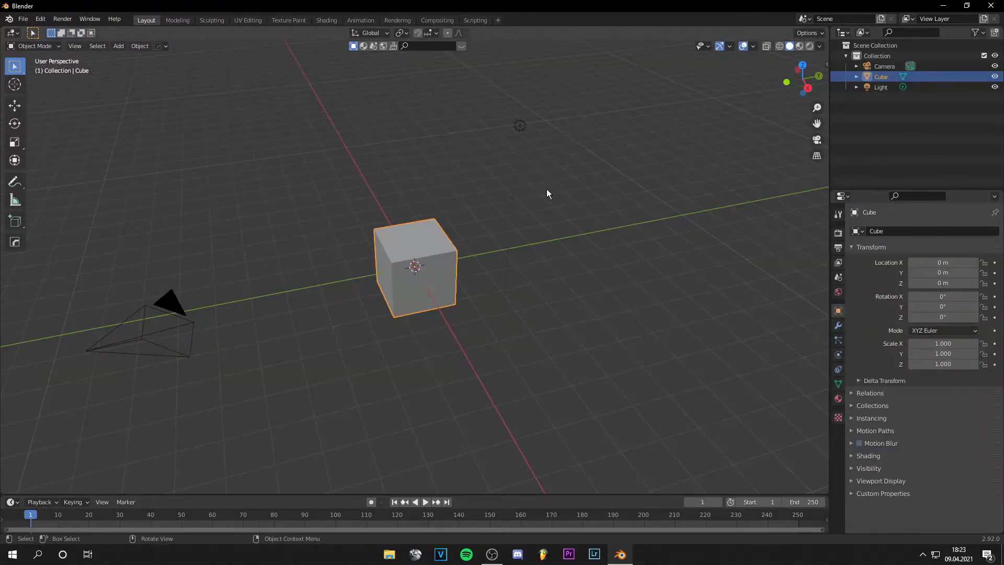
pyautogui.press('F12')
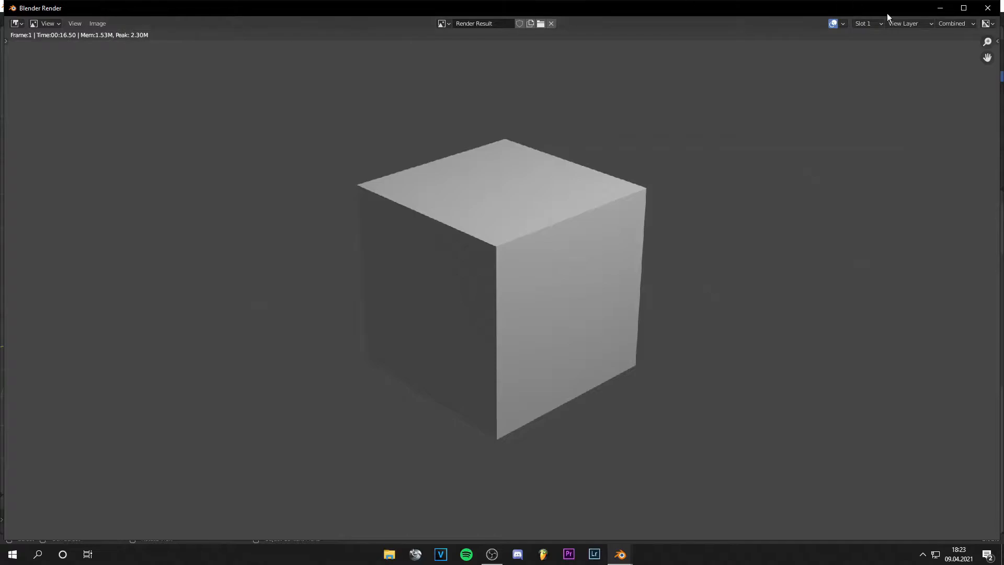
pyautogui.click(987, 7)
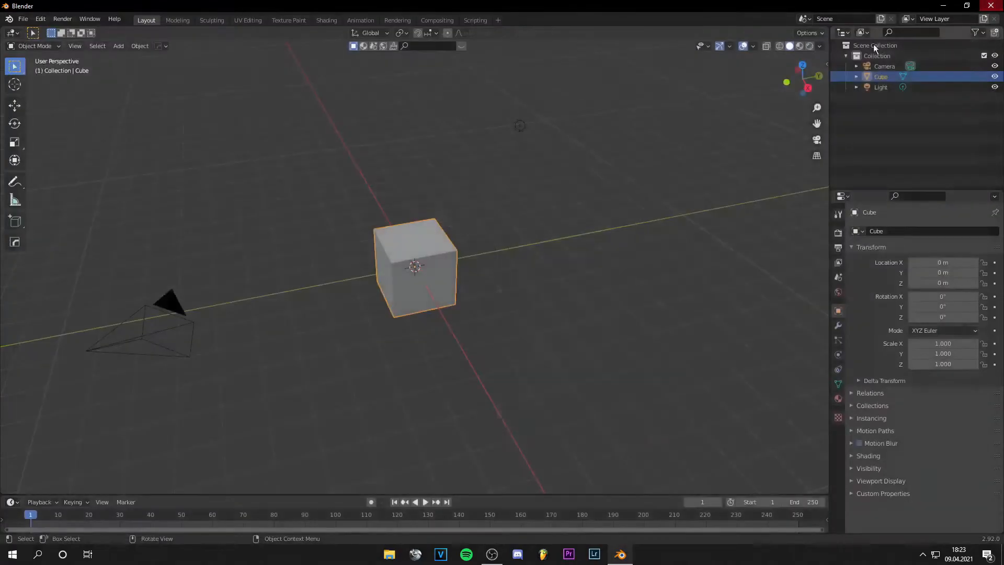
# Set the Cycles rendering device to GPU Compute.
pyautogui.click(398, 20)
pyautogui.scroll(1, 523, 268)
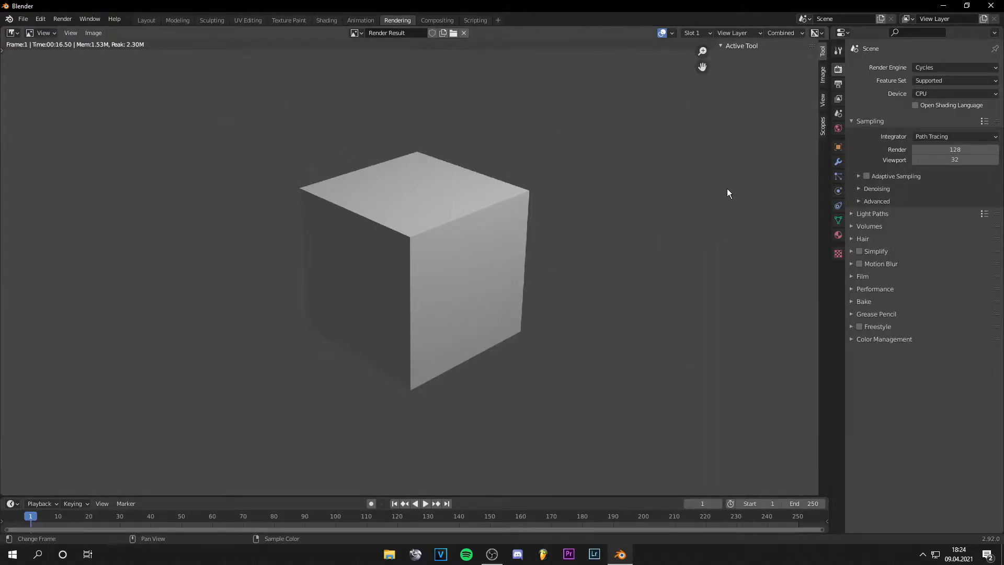
pyautogui.click(933, 95)
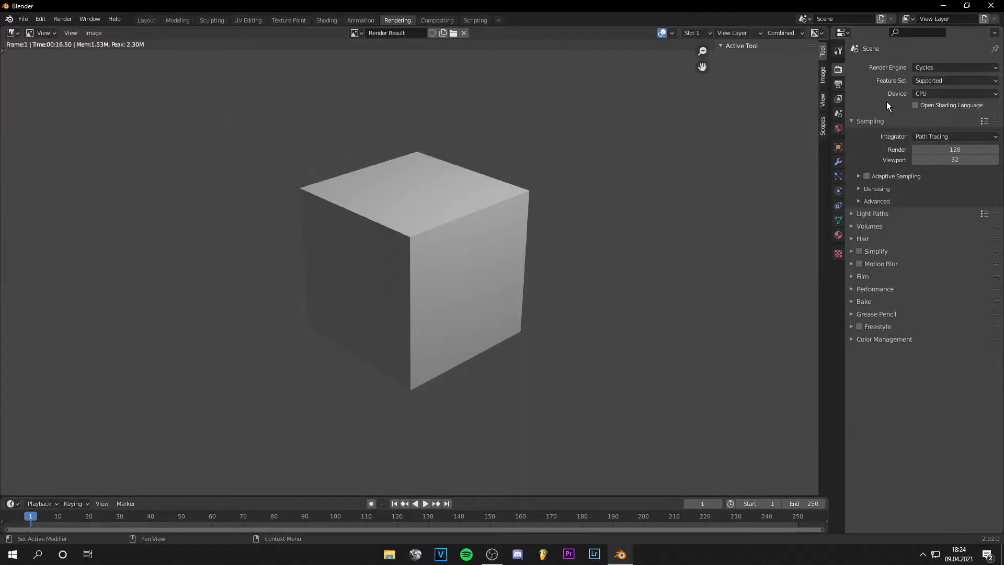
pyautogui.click(945, 92)
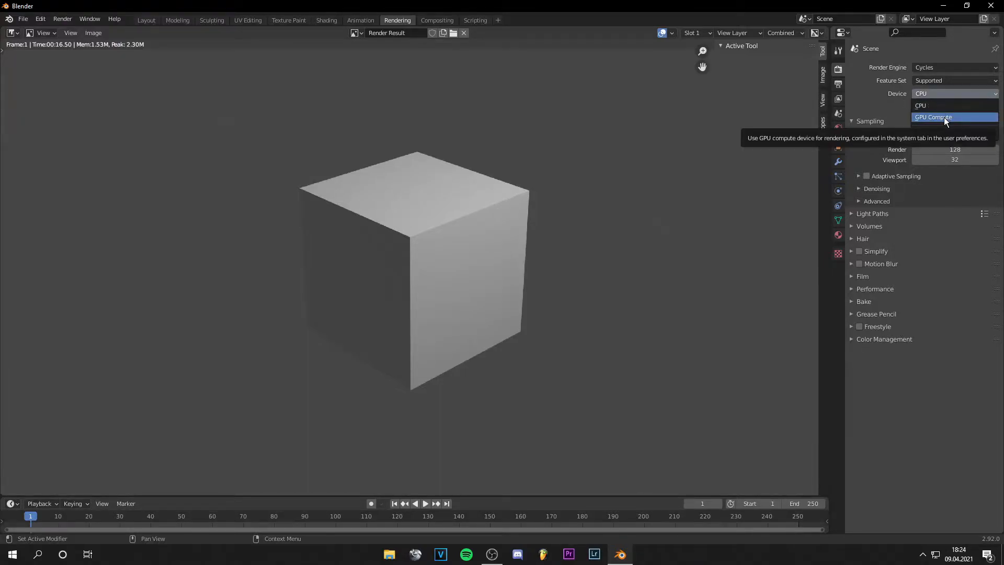
pyautogui.click(943, 117)
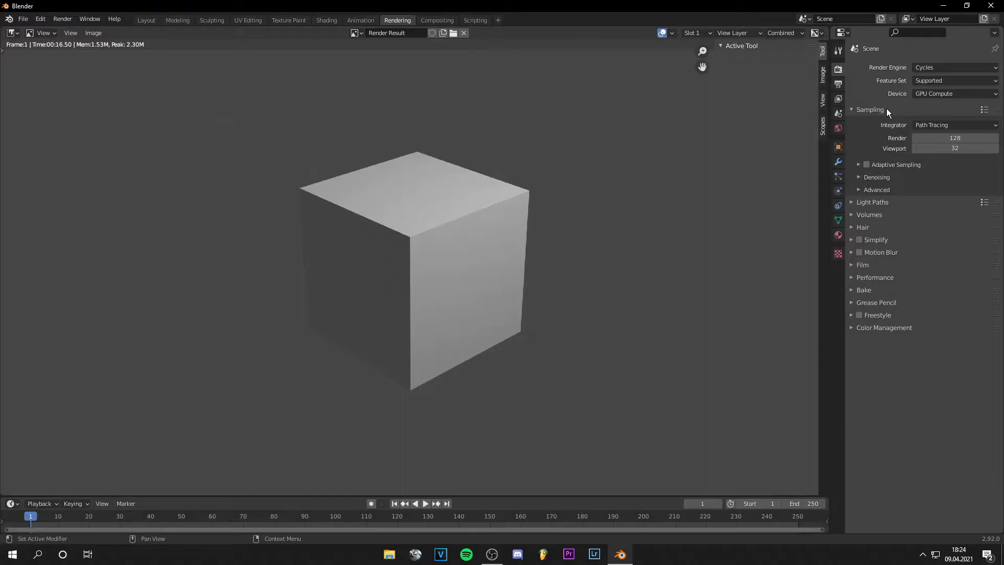
# Enable Adaptive Sampling for Cycles and render the cube again on the GPU.
pyautogui.click(867, 165)
pyautogui.click(859, 164)
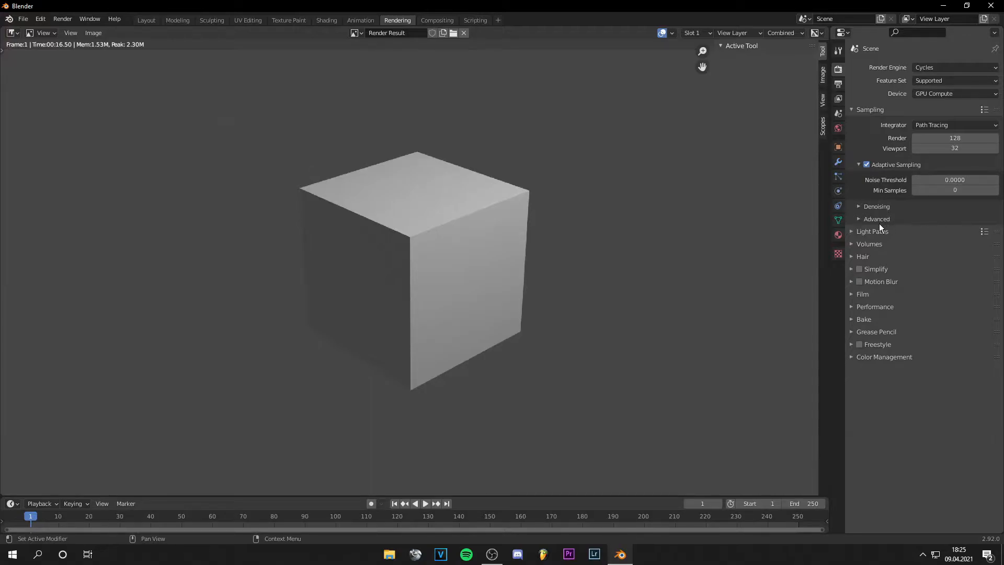
pyautogui.click(856, 231)
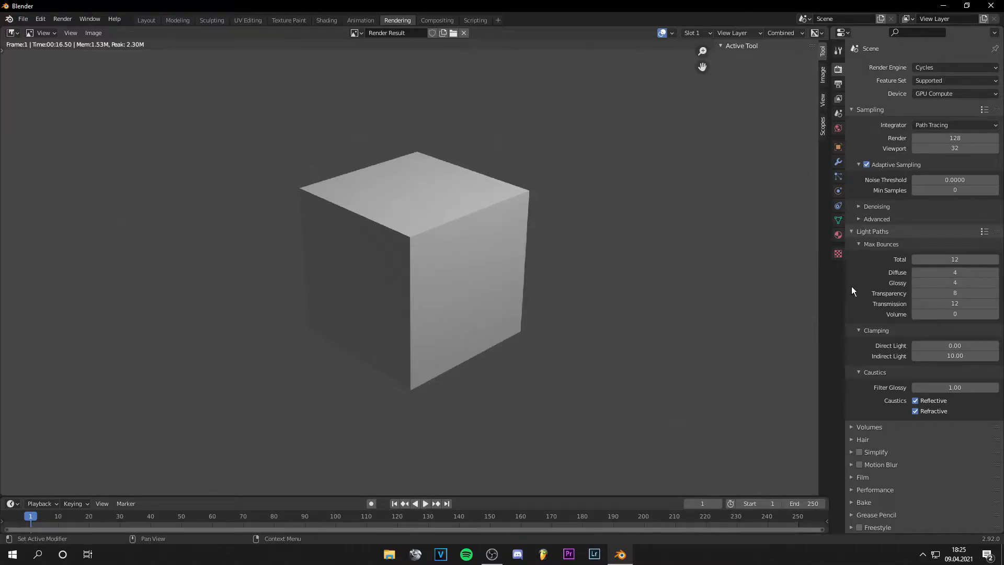
pyautogui.click(853, 231)
pyautogui.click(146, 20)
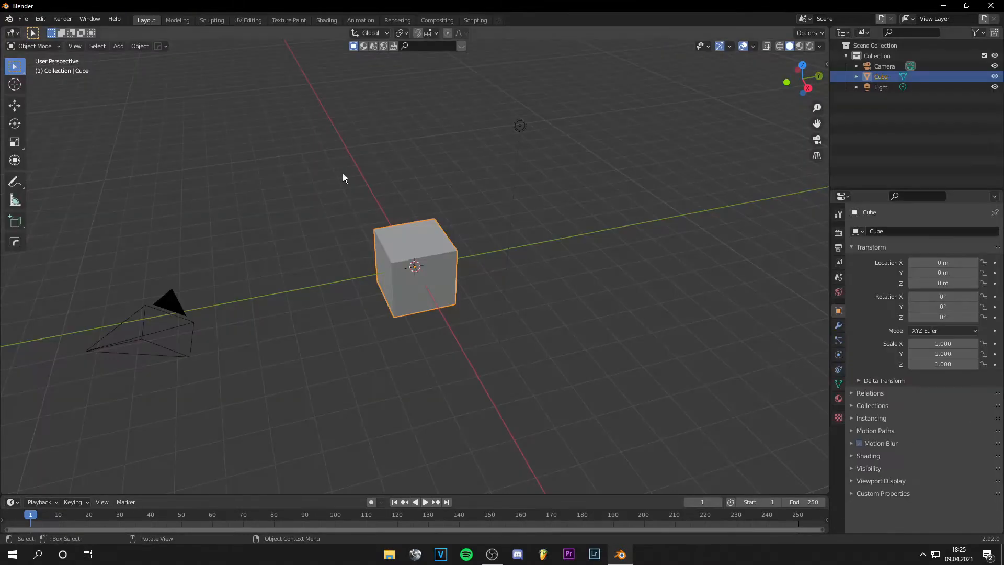
pyautogui.press('F12')
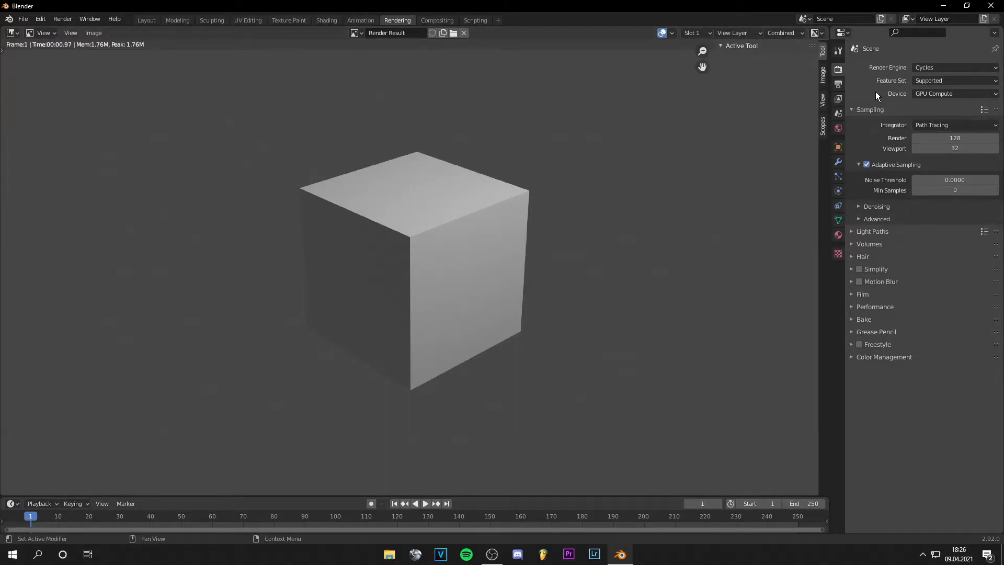
# Enable Motion Blur for the render and look over its position and shutter settings.
pyautogui.click(859, 282)
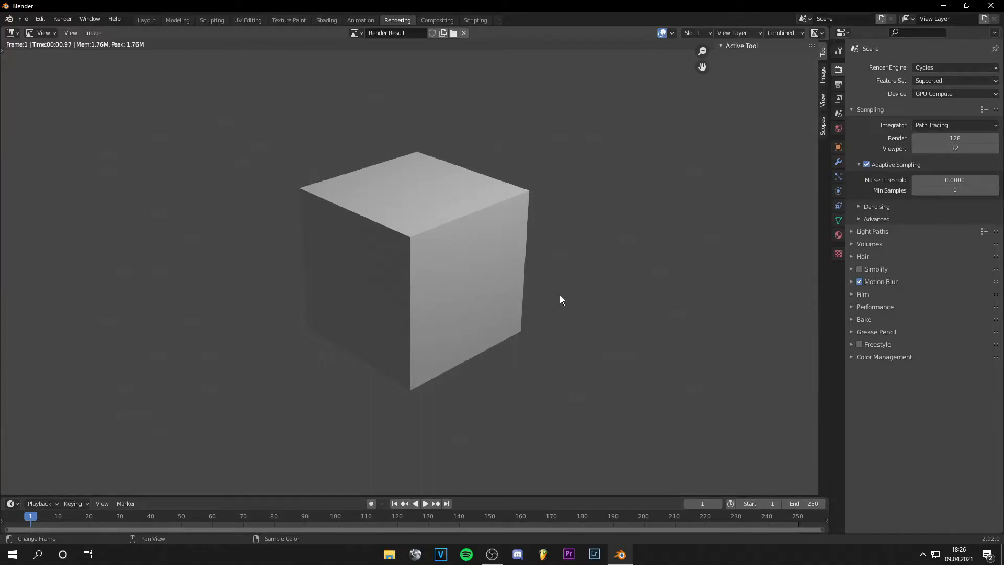
pyautogui.click(889, 281)
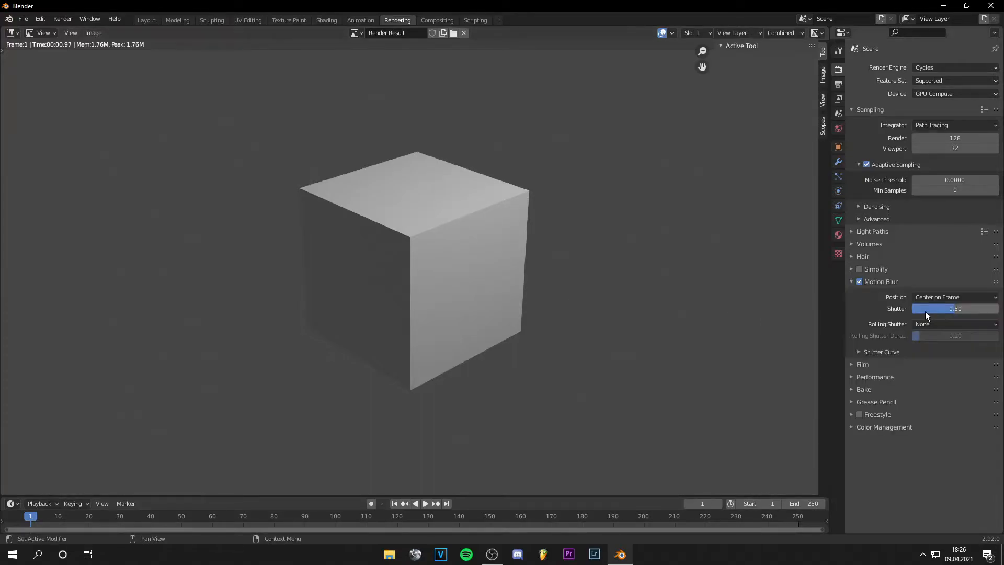
pyautogui.click(851, 282)
# Examine the Simplify settings and the Light Paths bounce, clamping and caustics settings.
pyautogui.click(921, 268)
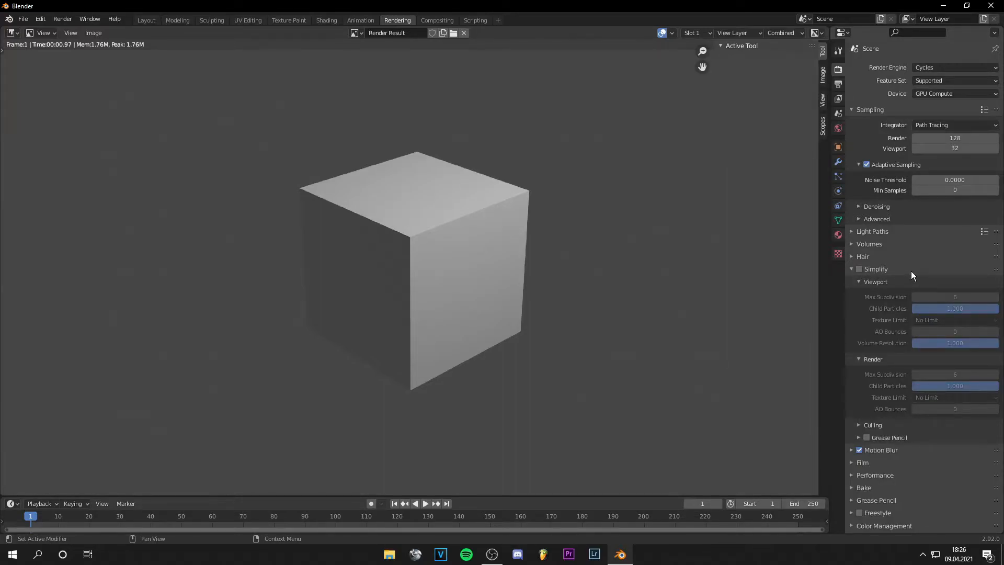
pyautogui.click(851, 269)
pyautogui.click(884, 231)
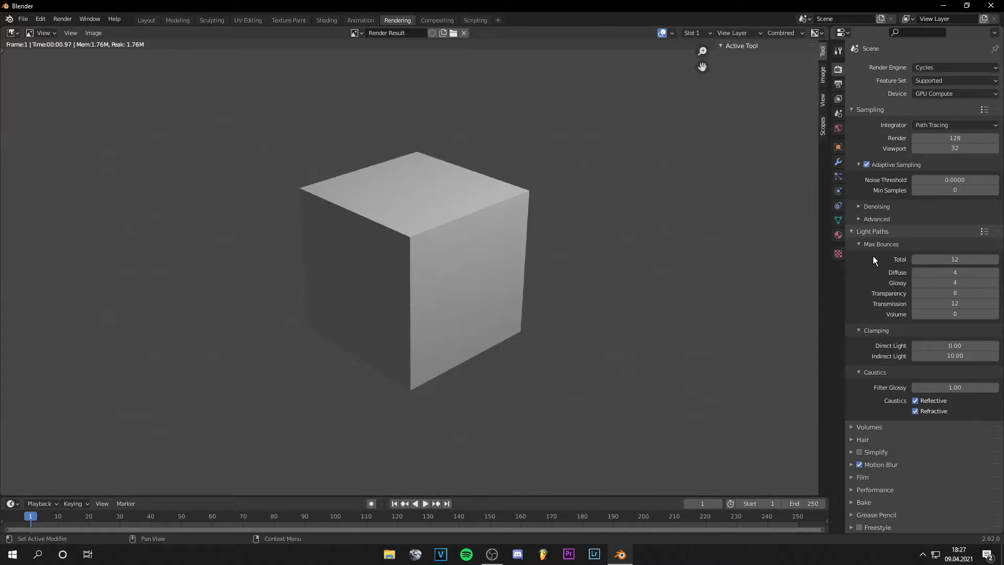
pyautogui.click(861, 244)
pyautogui.click(861, 231)
# Try the Standard view transform in the color management settings and return it to Filmic.
pyautogui.click(860, 357)
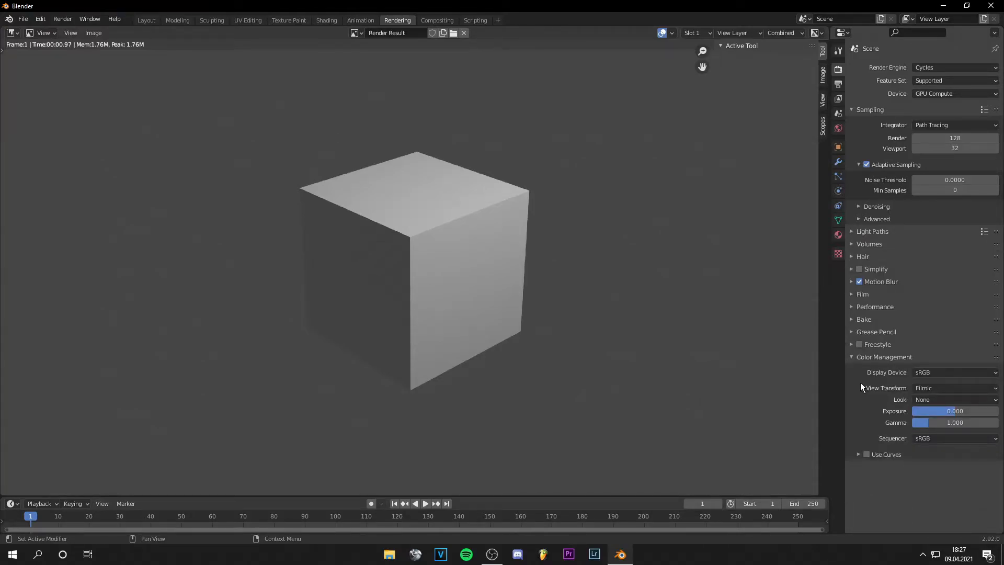
pyautogui.click(934, 389)
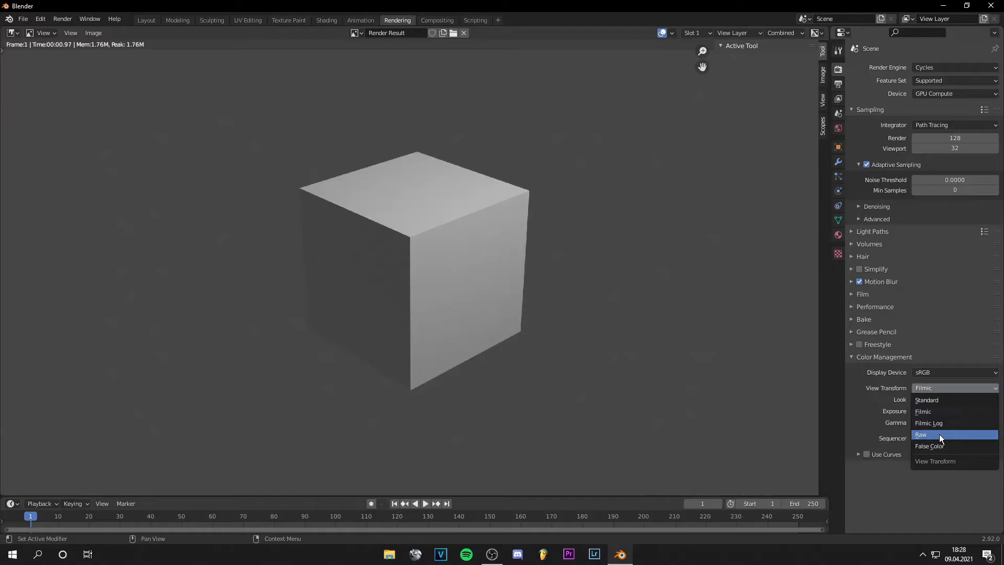
pyautogui.click(936, 399)
pyautogui.click(932, 388)
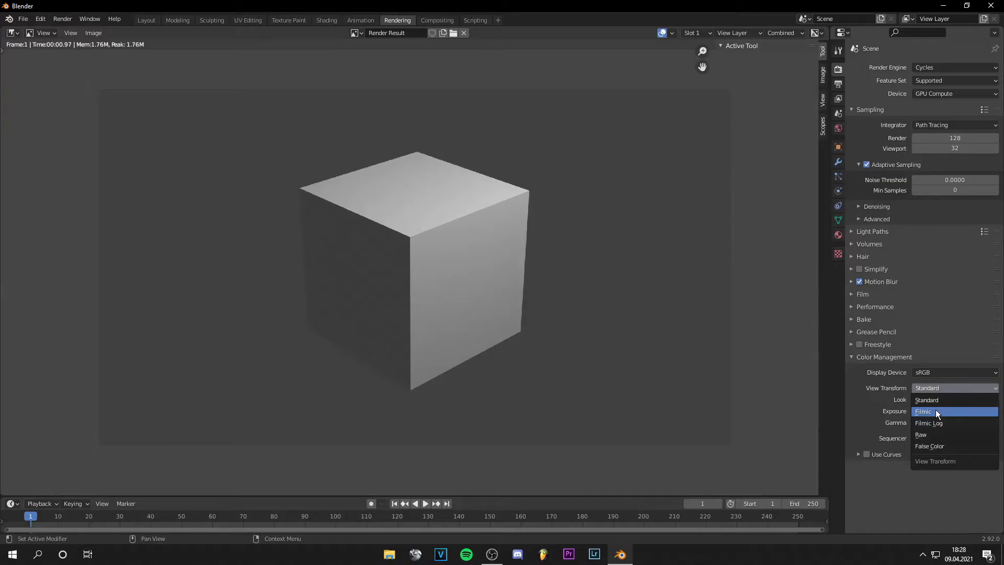
pyautogui.click(936, 412)
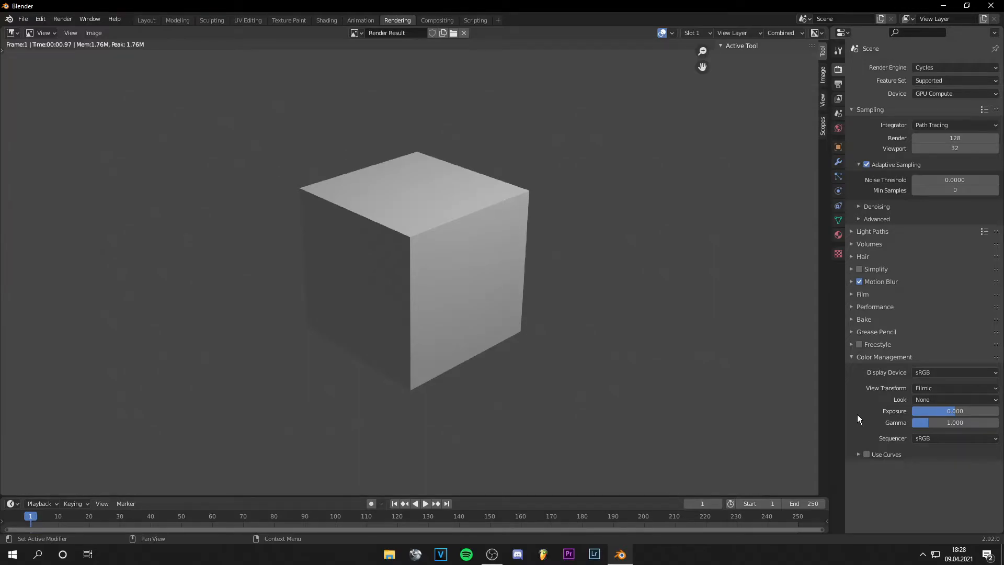
# Check the display device and look options, and collapse the Color Management and Sampling sections.
pyautogui.click(932, 372)
pyautogui.click(942, 399)
pyautogui.click(893, 355)
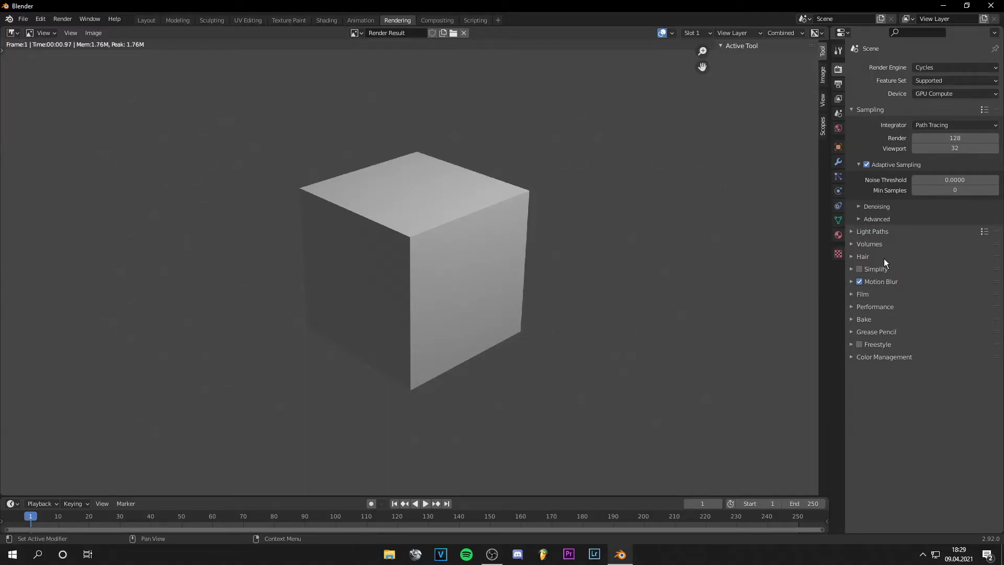
pyautogui.click(853, 109)
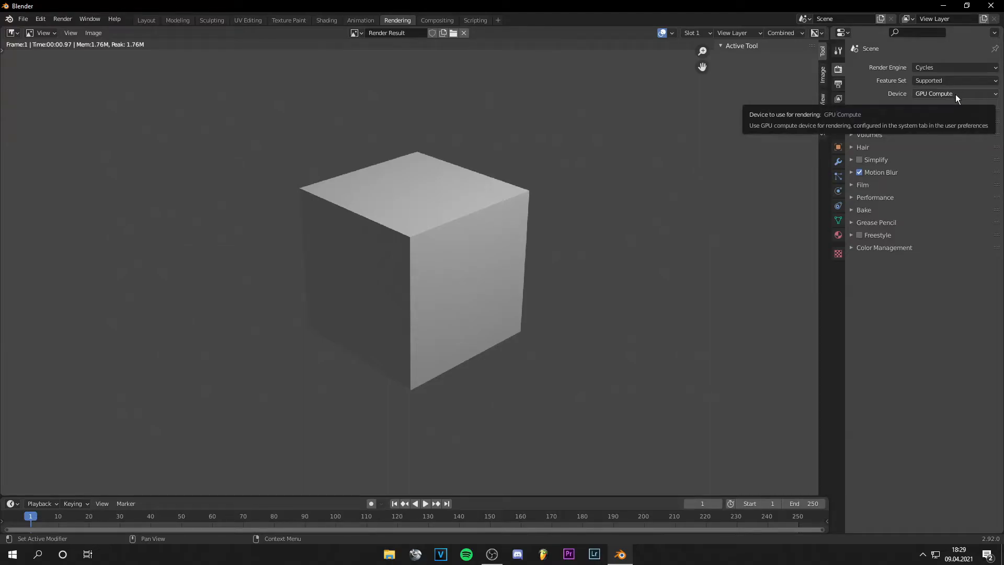
# Switch the render engine from Cycles to Eevee.
pyautogui.click(933, 67)
pyautogui.click(937, 79)
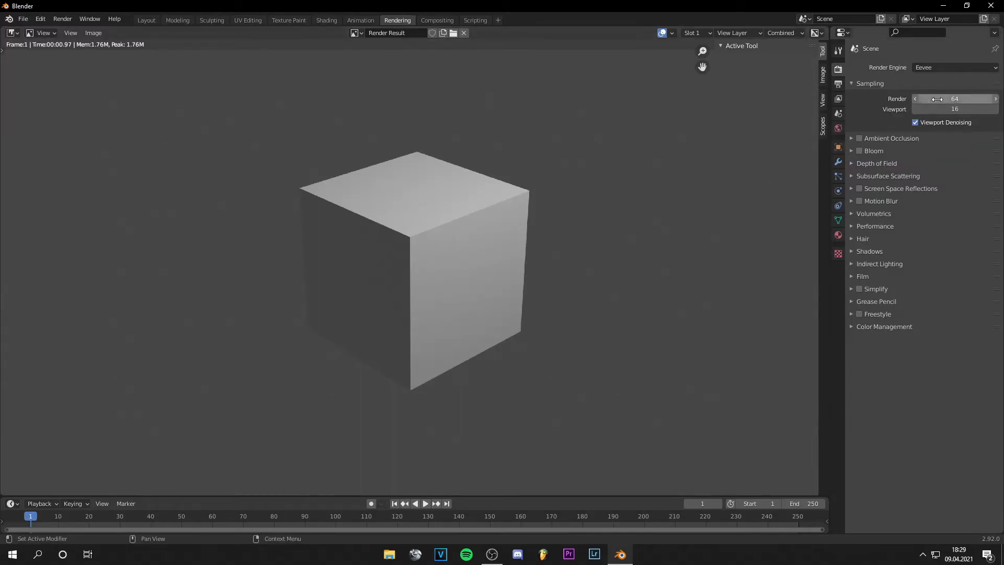
pyautogui.click(939, 100)
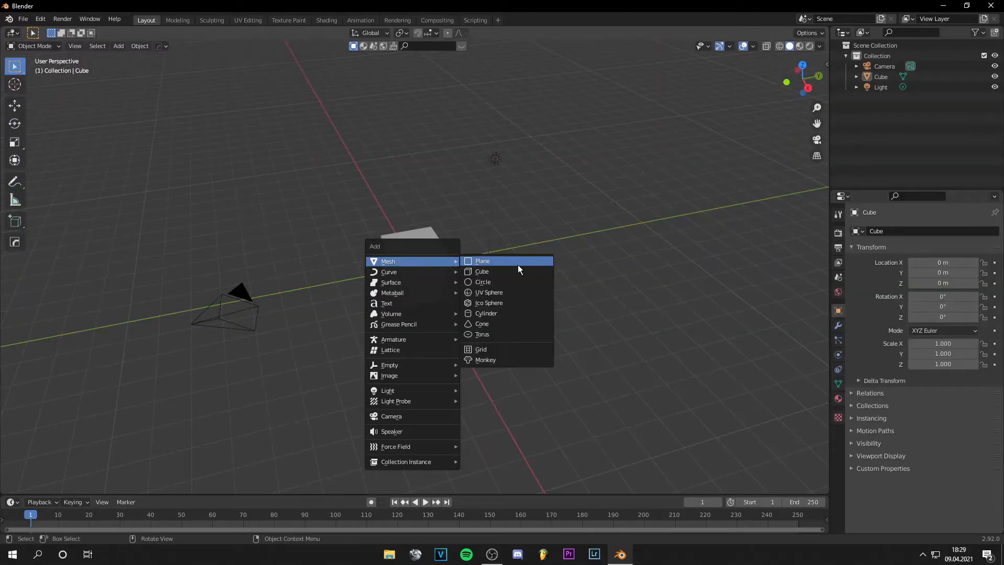
# Add a plane mesh and scale it up into a large floor around the cube.
pyautogui.click(517, 264)
pyautogui.press('s')
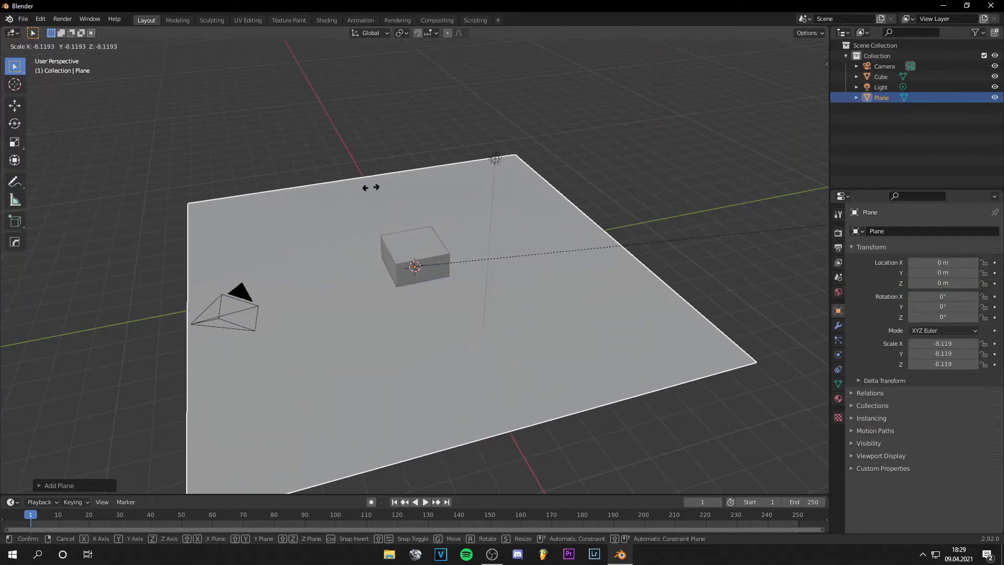
pyautogui.click(438, 264)
# Raise the cube along the Z axis to about 1.01 m so it stands on the plane.
pyautogui.click(417, 243)
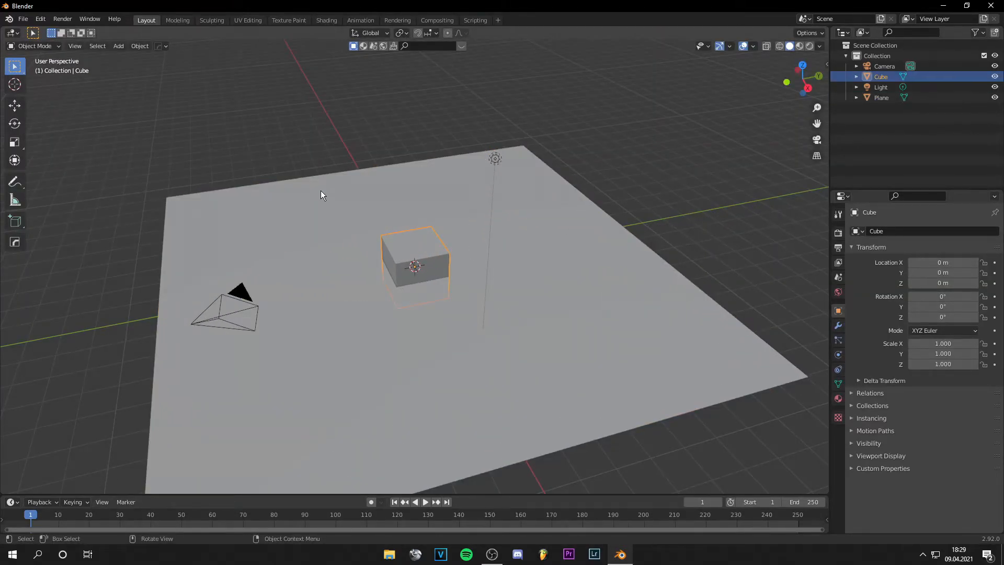
pyautogui.press('g')
pyautogui.press('z')
pyautogui.click(325, 168)
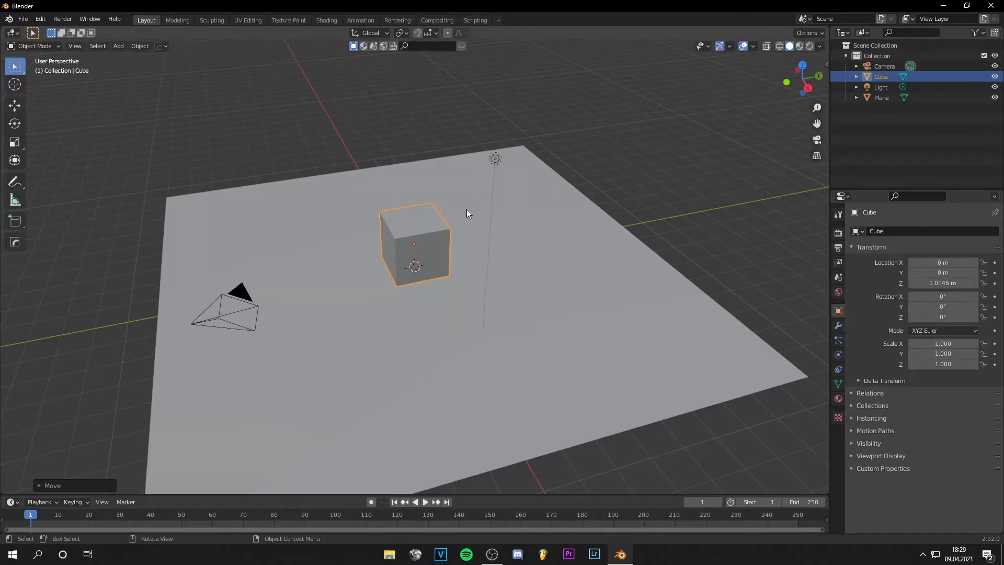
# Render the scene with Eevee and inspect the cube's shadow edges and the render time.
pyautogui.press('F12')
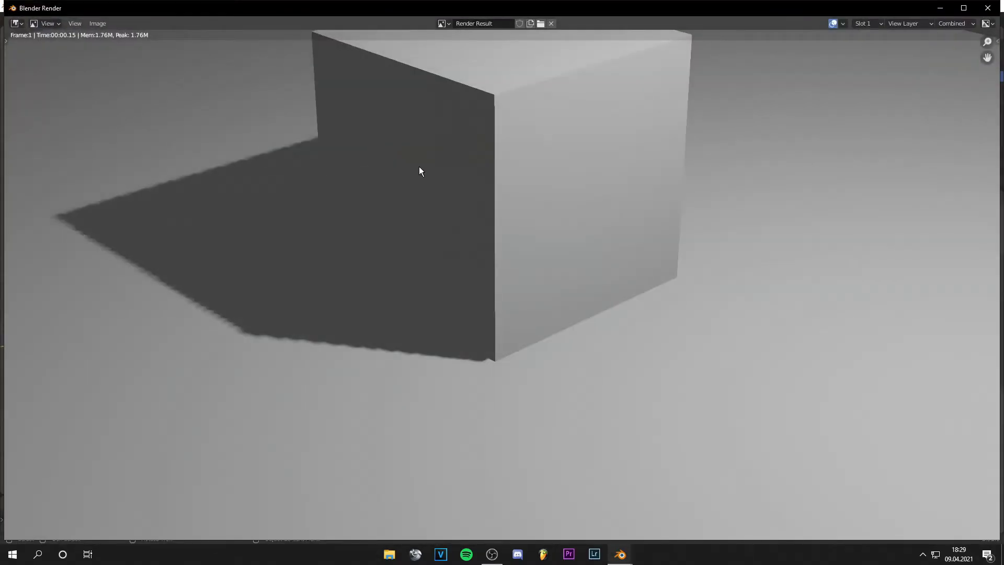
pyautogui.scroll(-1, 423, 312)
pyautogui.scroll(4, 344, 322)
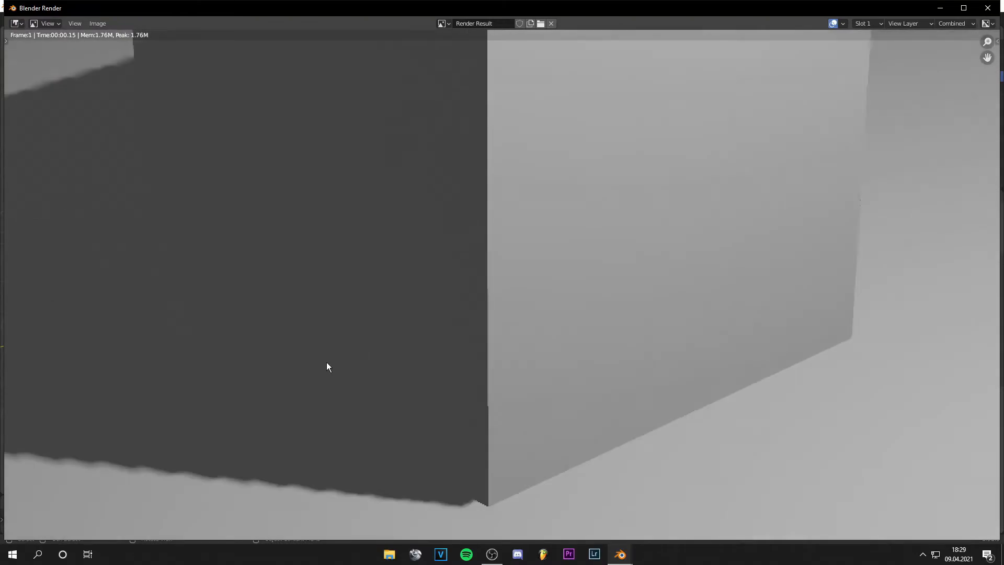
pyautogui.scroll(-4, 343, 433)
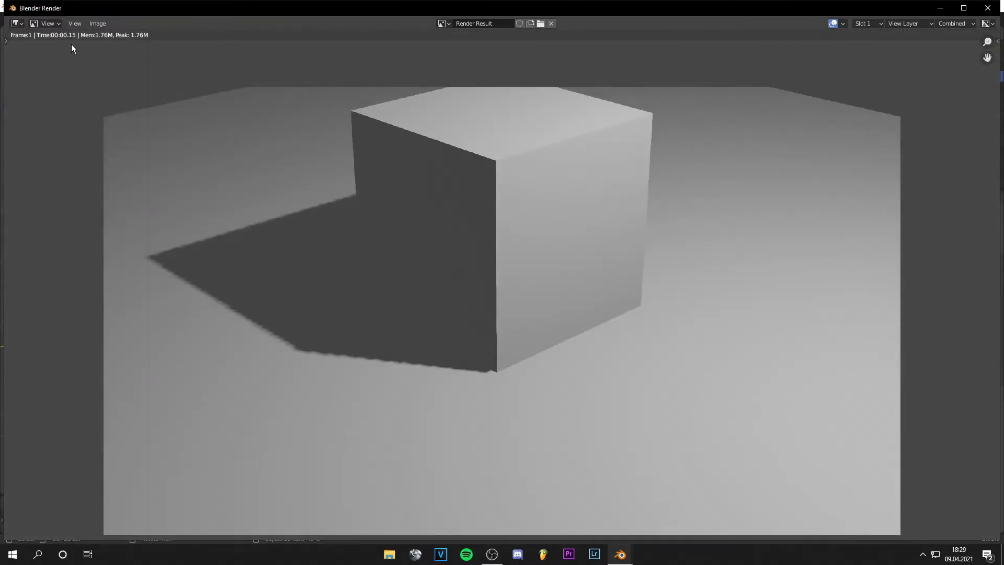
pyautogui.click(987, 8)
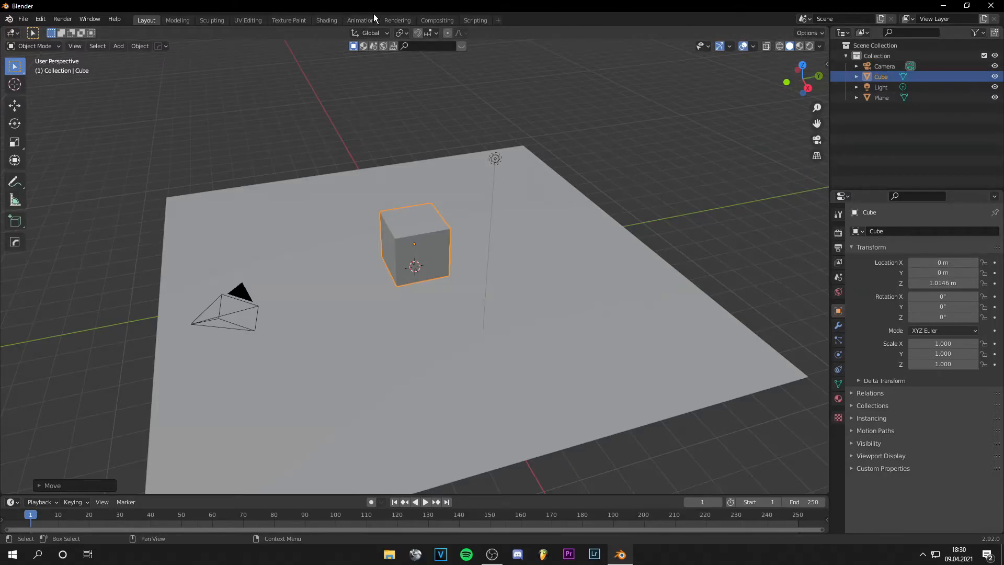
# Set the Eevee render samples to 256.
pyautogui.click(396, 20)
pyautogui.click(947, 99)
pyautogui.write('2')
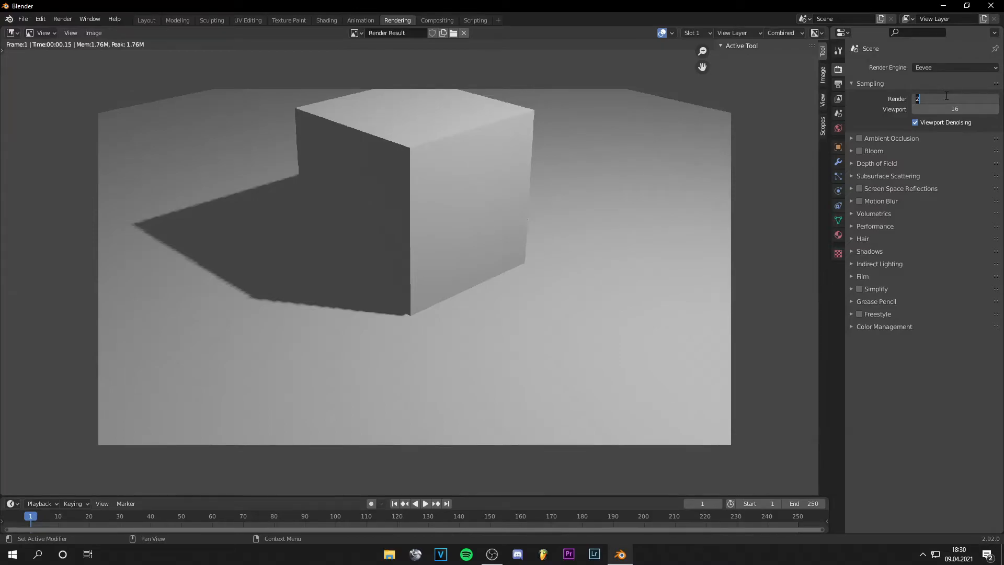
pyautogui.write('56')
pyautogui.press('Return')
# Render the scene with the new sample count and inspect the shadow edge at the cube's lower corner.
pyautogui.click(146, 20)
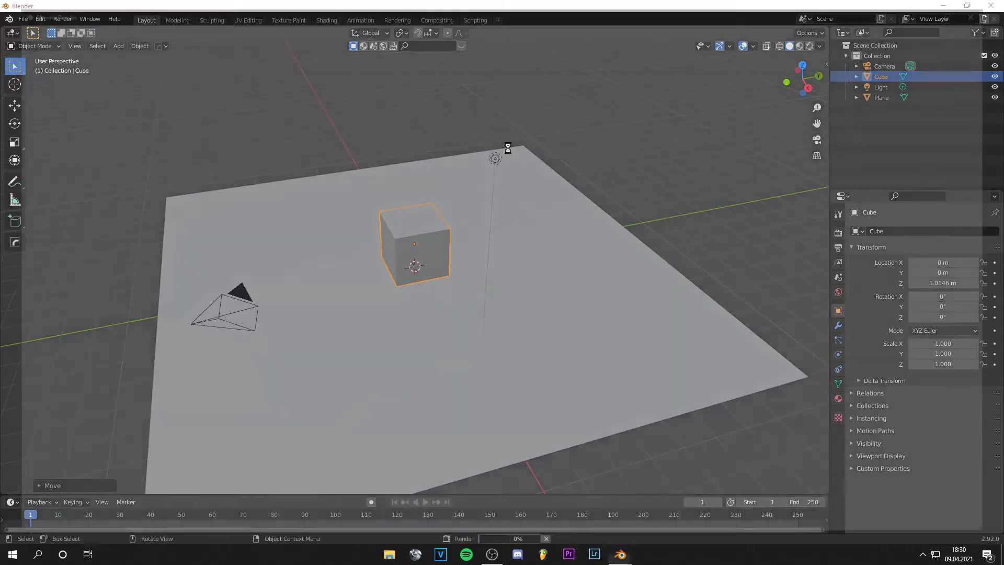
pyautogui.press('F12')
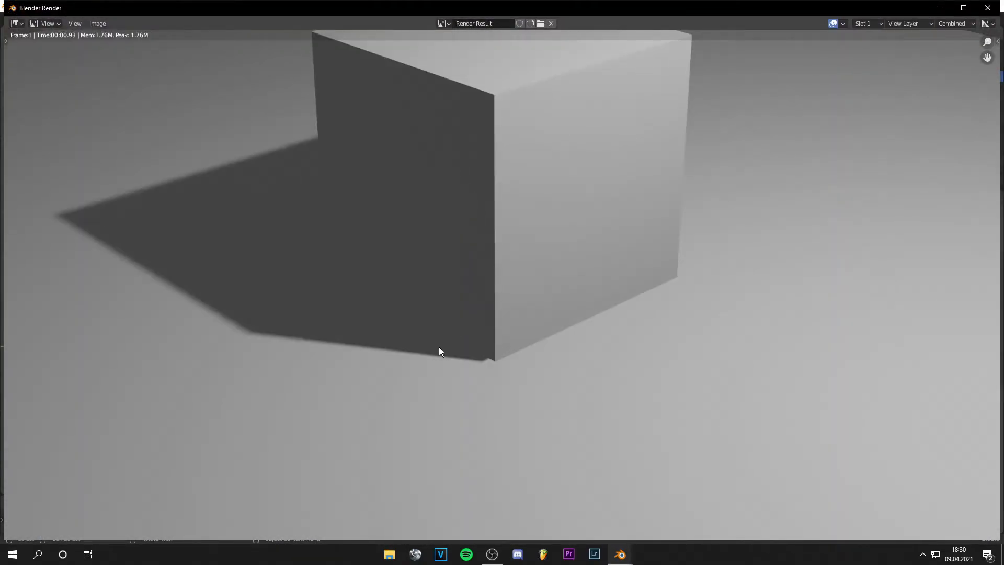
pyautogui.scroll(1, 439, 352)
pyautogui.scroll(-4, 509, 371)
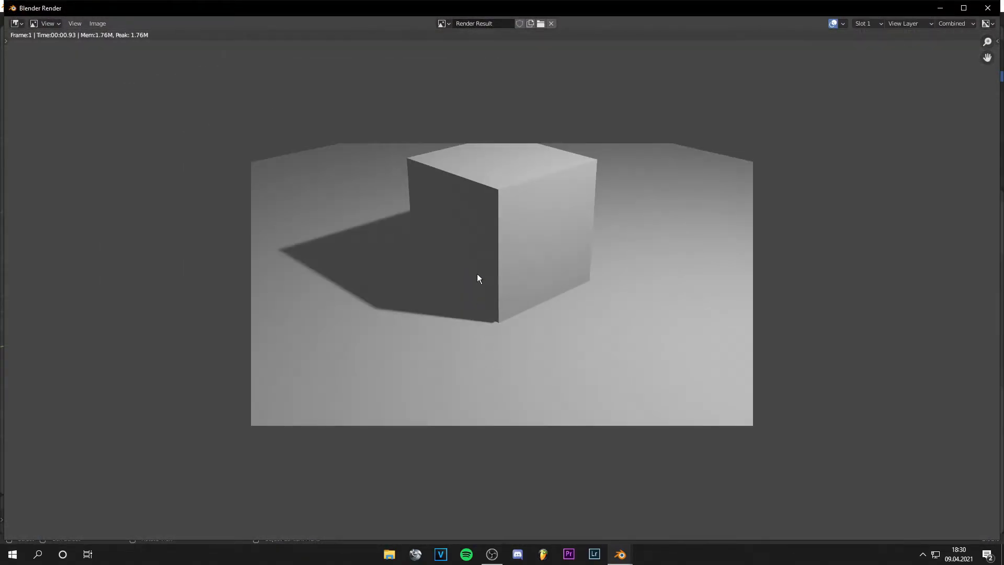
pyautogui.scroll(4, 567, 296)
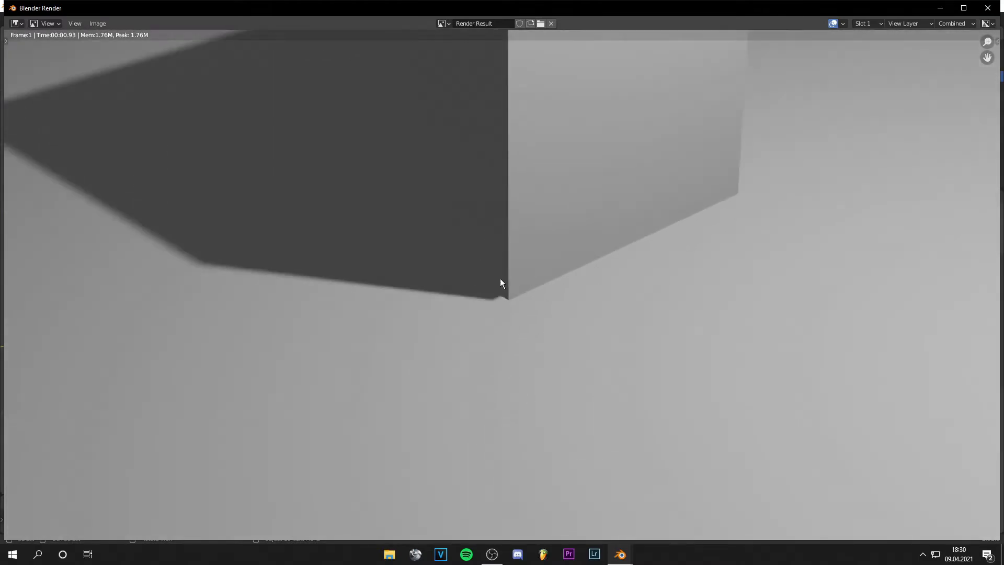
pyautogui.scroll(2, 500, 303)
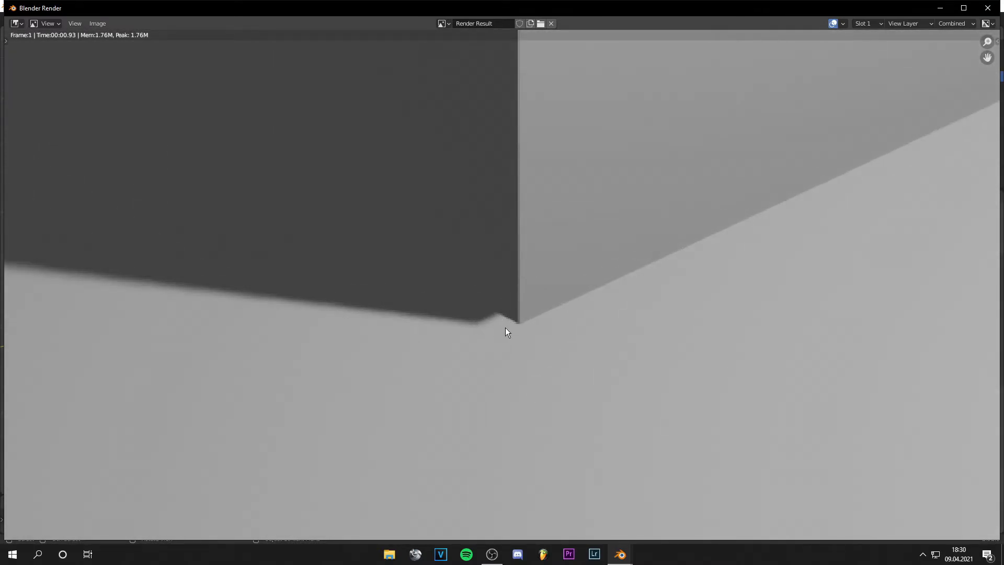
# Lower the cube to about 0.88 m on Z and re-render to check the shadow at its base.
pyautogui.moveTo(502, 332); pyautogui.dragTo(472, 384, button='middle')
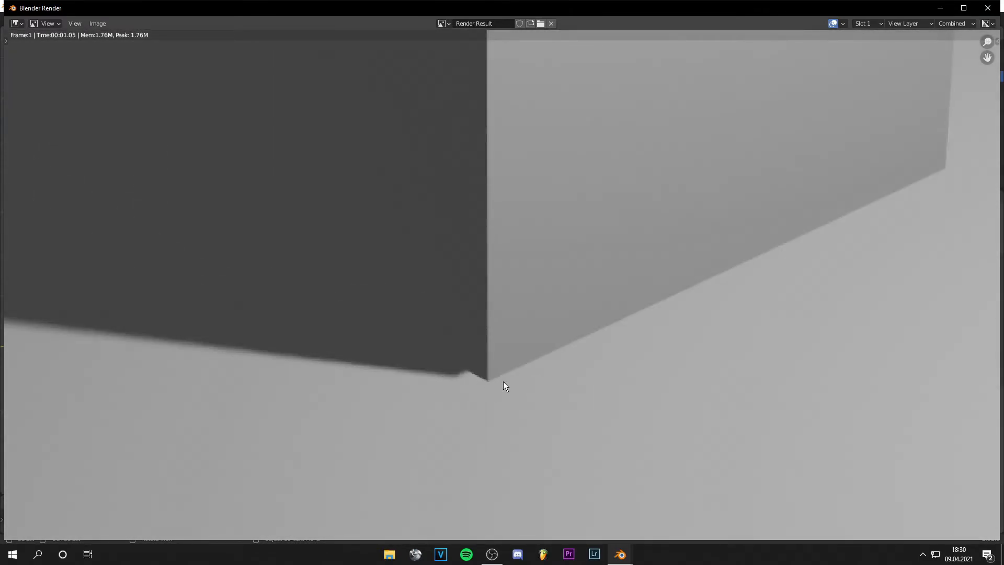
pyautogui.scroll(-4, 493, 376)
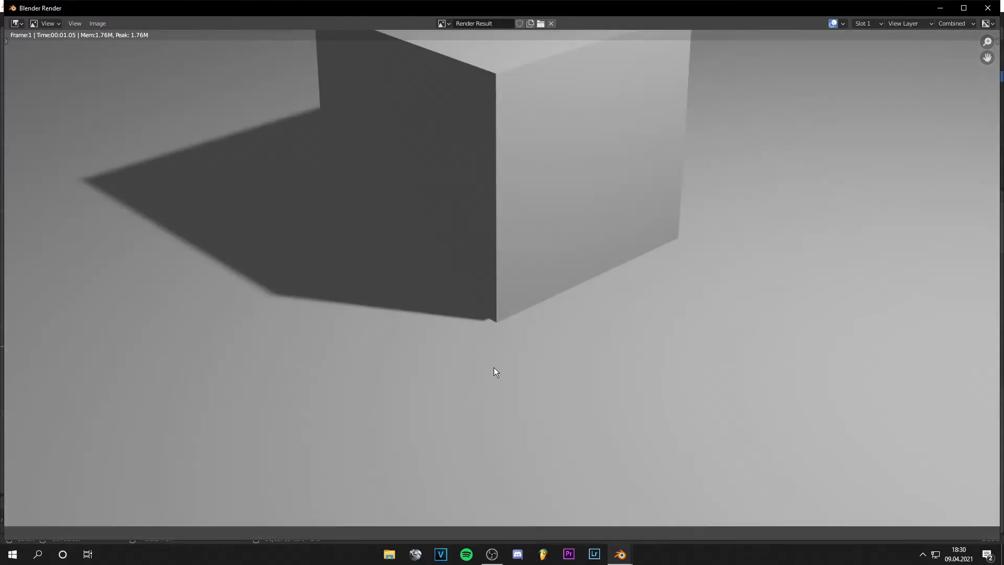
pyautogui.moveTo(484, 281); pyautogui.dragTo(493, 333, button='middle')
pyautogui.press('Home')
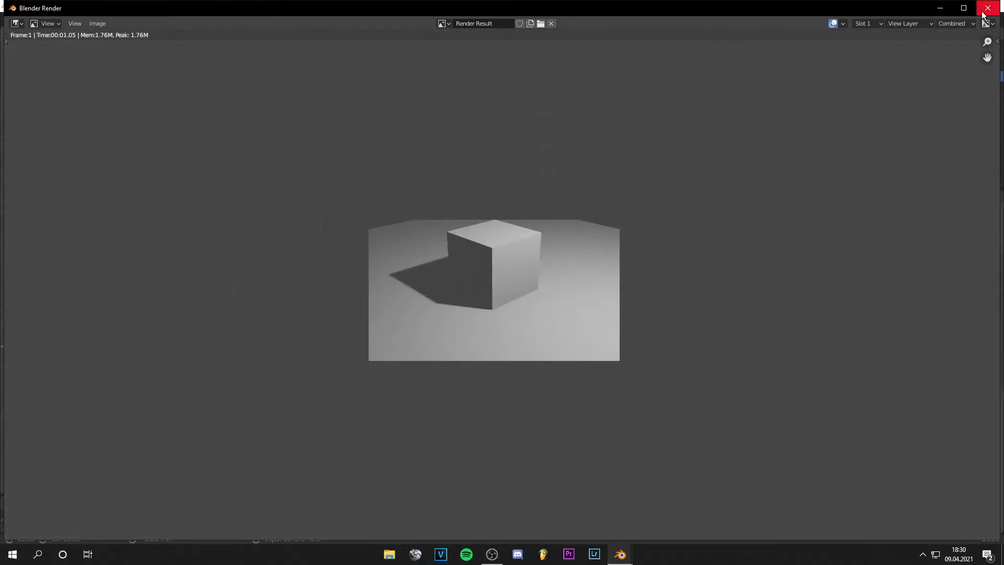
pyautogui.click(985, 9)
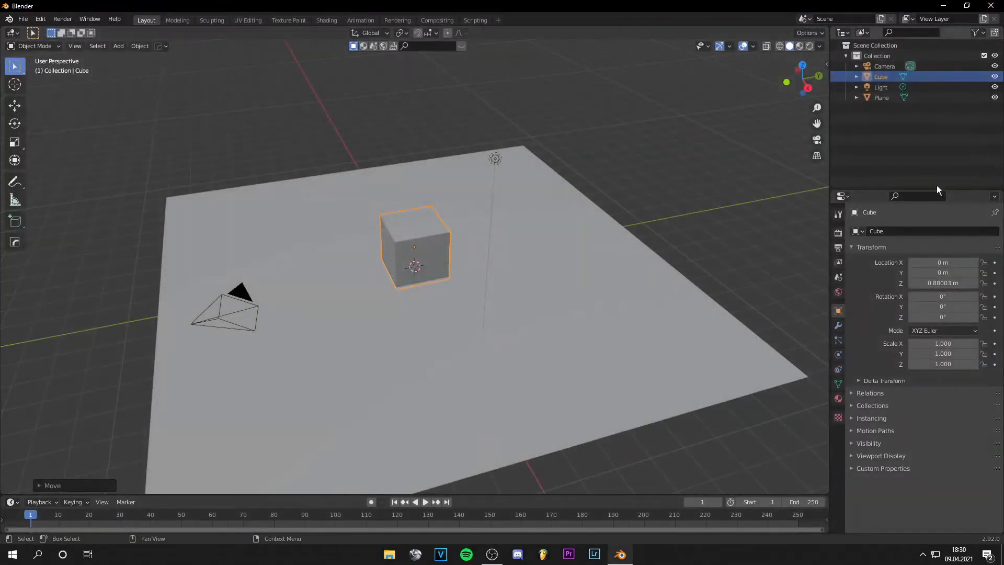
# Enable Bloom in the Eevee render settings and return to the scene layout.
pyautogui.click(396, 20)
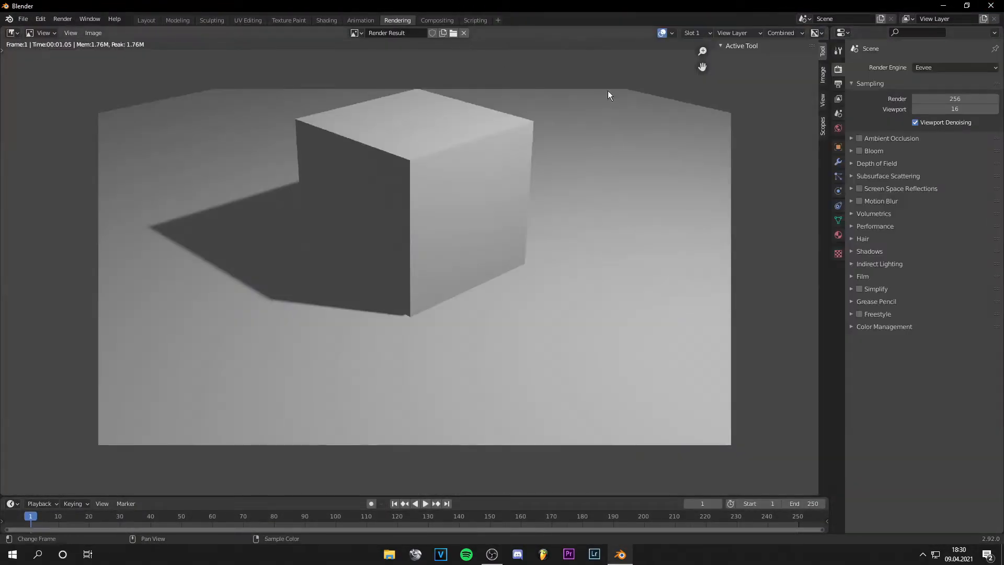
pyautogui.click(860, 150)
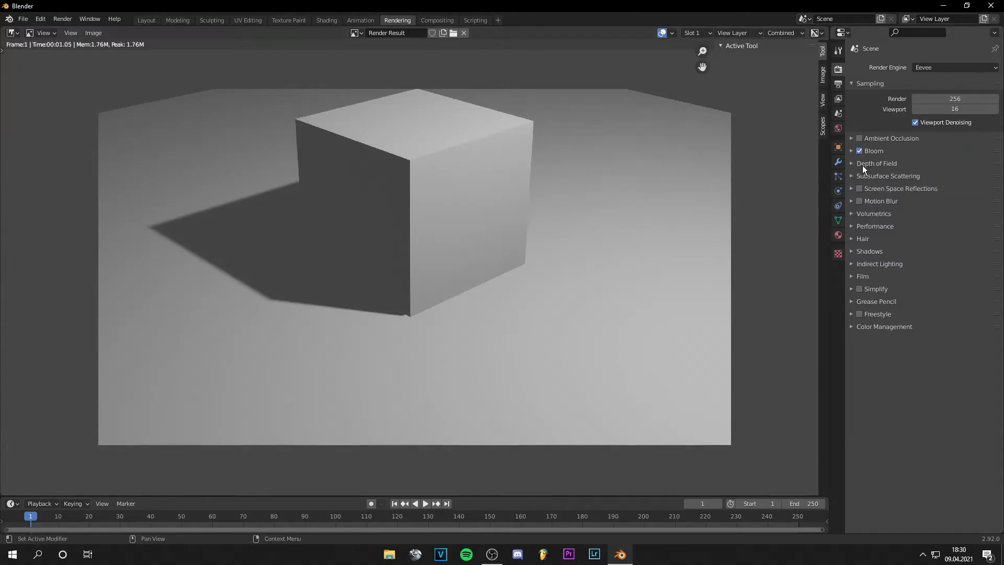
pyautogui.click(146, 20)
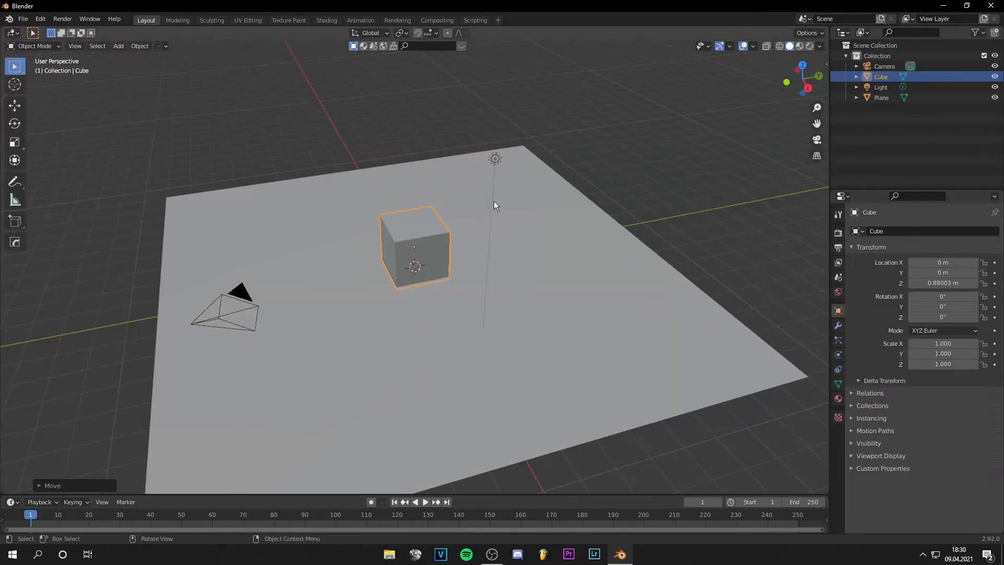
# Make the cube's material emissive with an emission strength of 6.7 and a saturated red emission color.
pyautogui.click(328, 20)
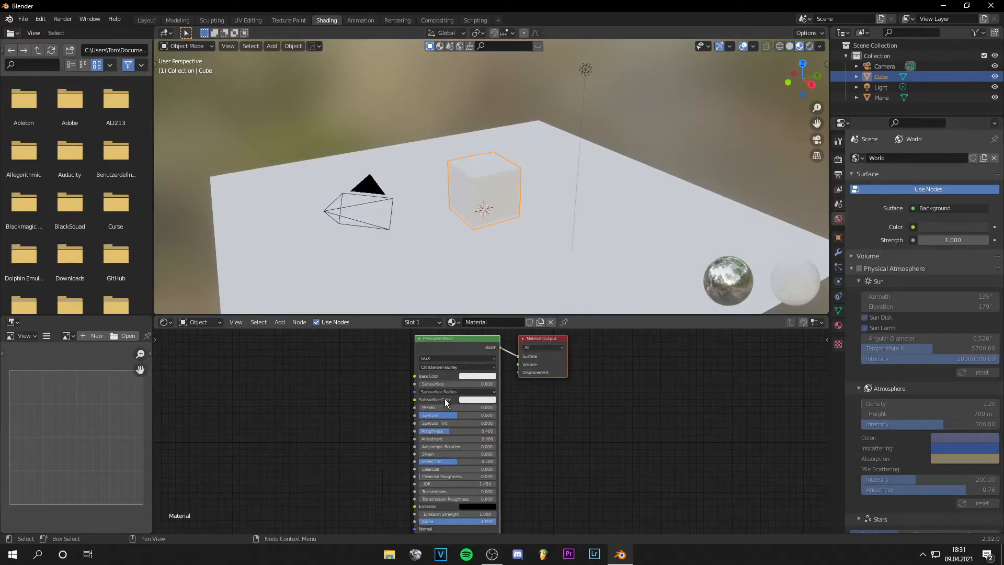
pyautogui.moveTo(439, 514); pyautogui.dragTo(476, 514)
pyautogui.click(477, 506)
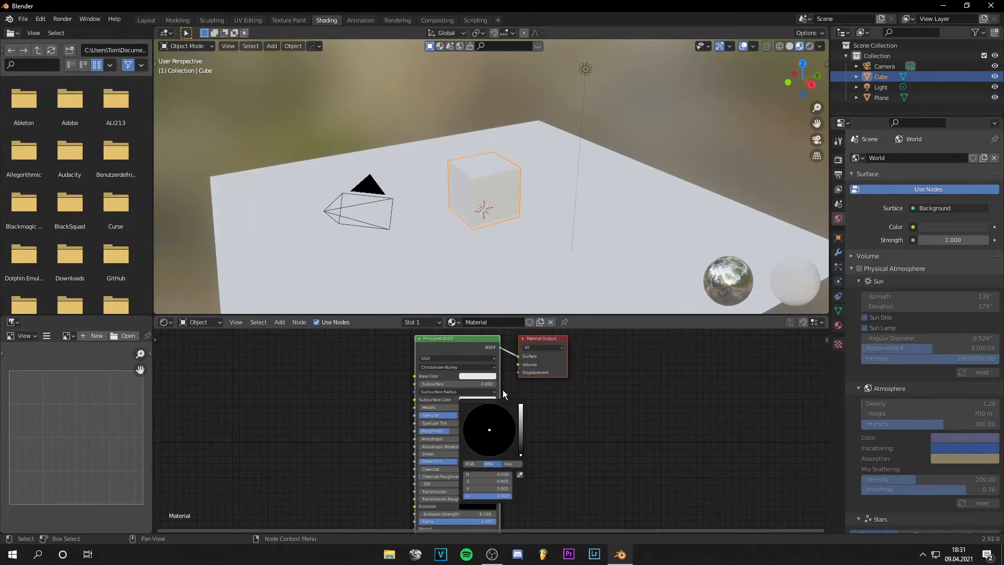
pyautogui.click(521, 421)
pyautogui.click(494, 446)
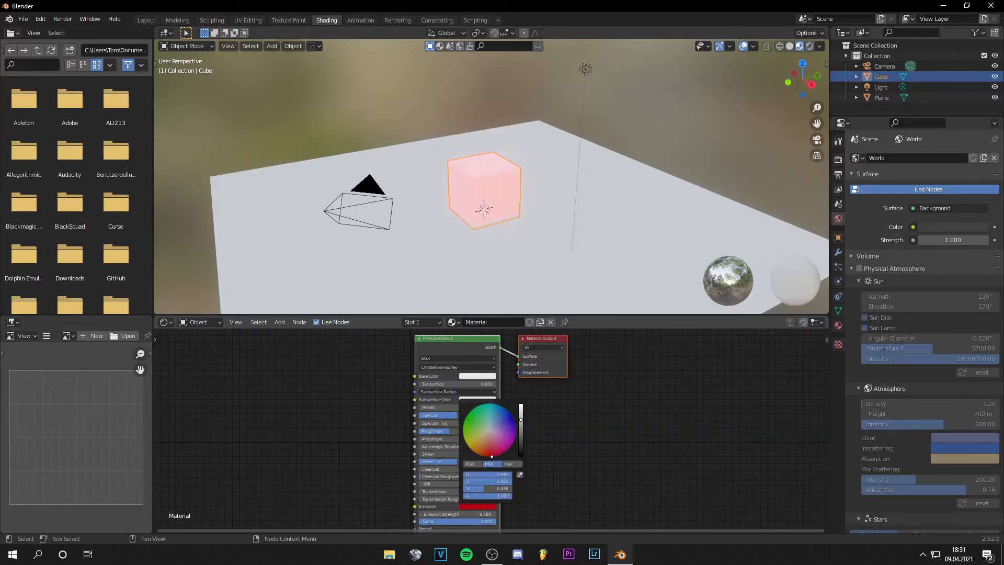
# Turn Bloom off and render the emissive cube to view it without the glow effect.
pyautogui.click(147, 20)
pyautogui.click(838, 232)
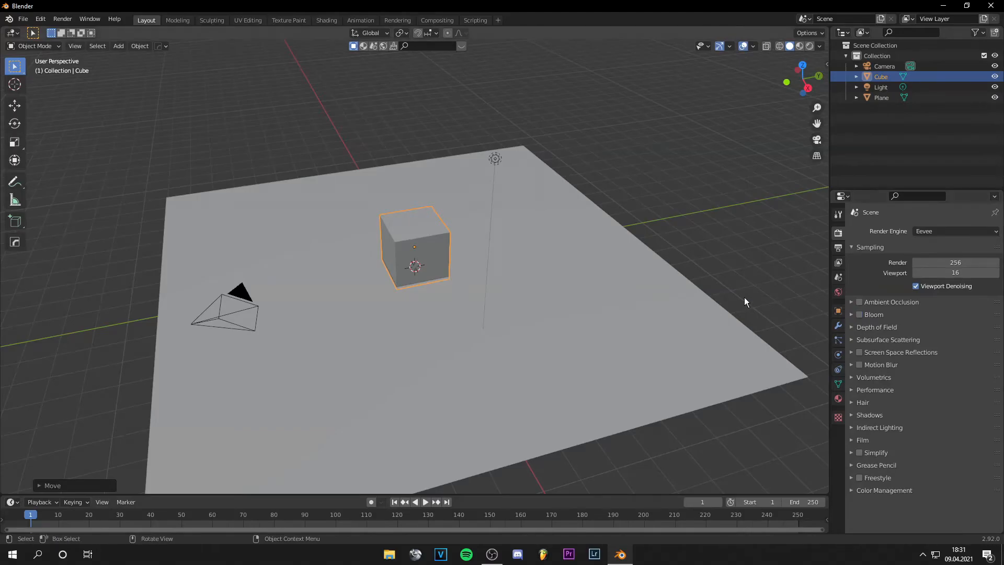
pyautogui.press('F12')
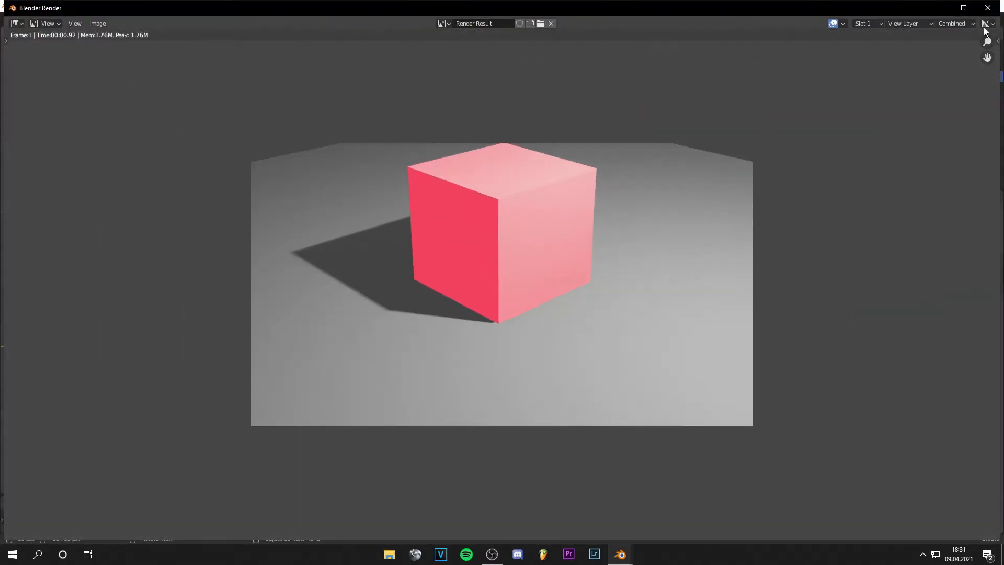
pyautogui.click(987, 7)
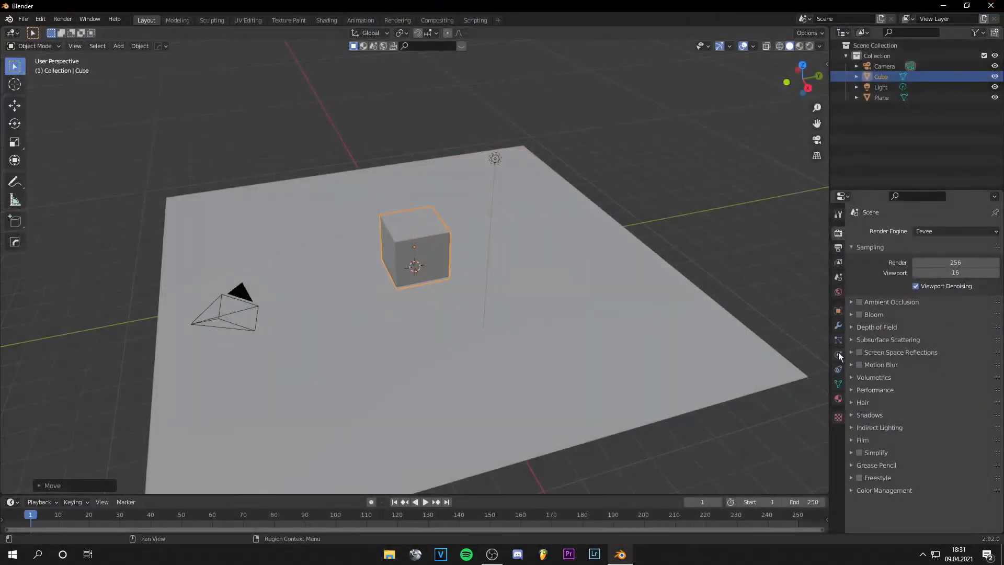
# Turn Bloom back on and render the emissive cube to compare its glow.
pyautogui.press('F12')
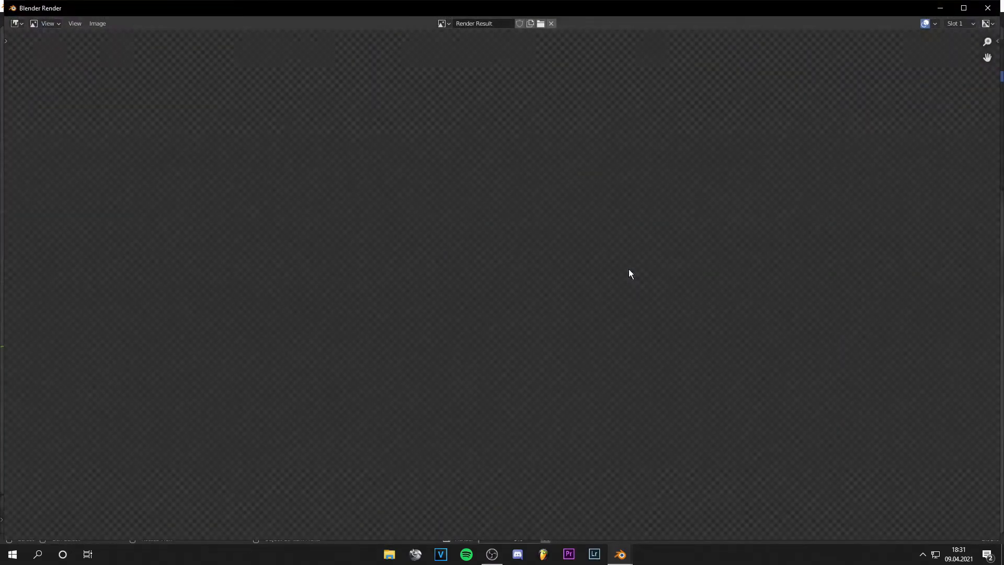
pyautogui.scroll(-1, 629, 268)
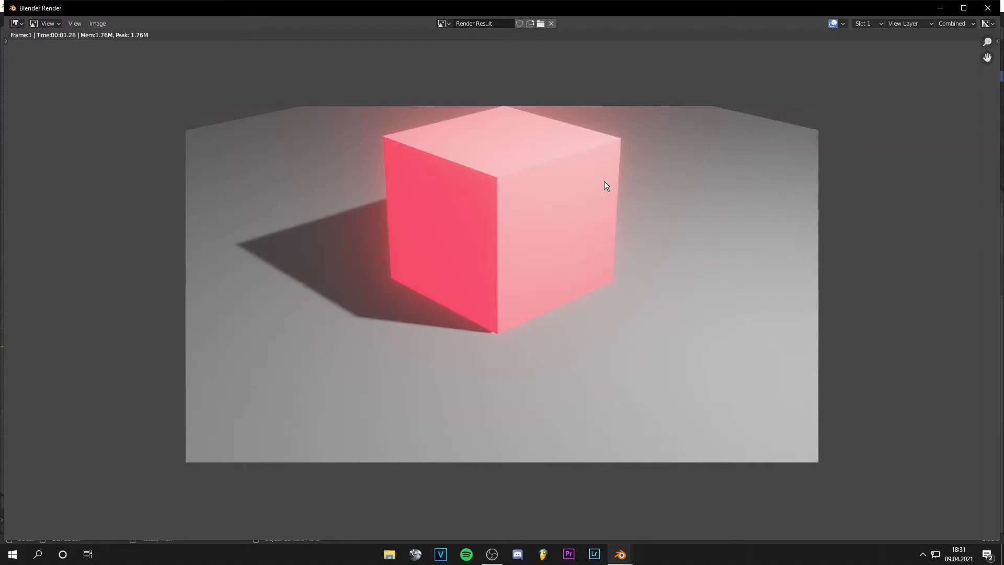
pyautogui.press('Escape')
pyautogui.click(859, 315)
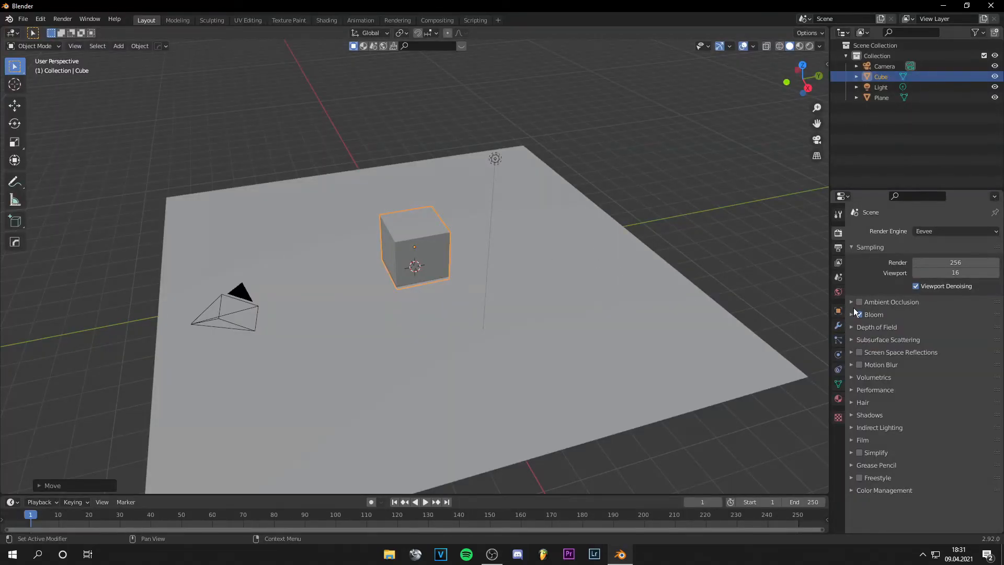
# Enable Ambient Occlusion and Screen Space Reflections, and preview the scene in rendered shading.
pyautogui.click(858, 302)
pyautogui.press('F12')
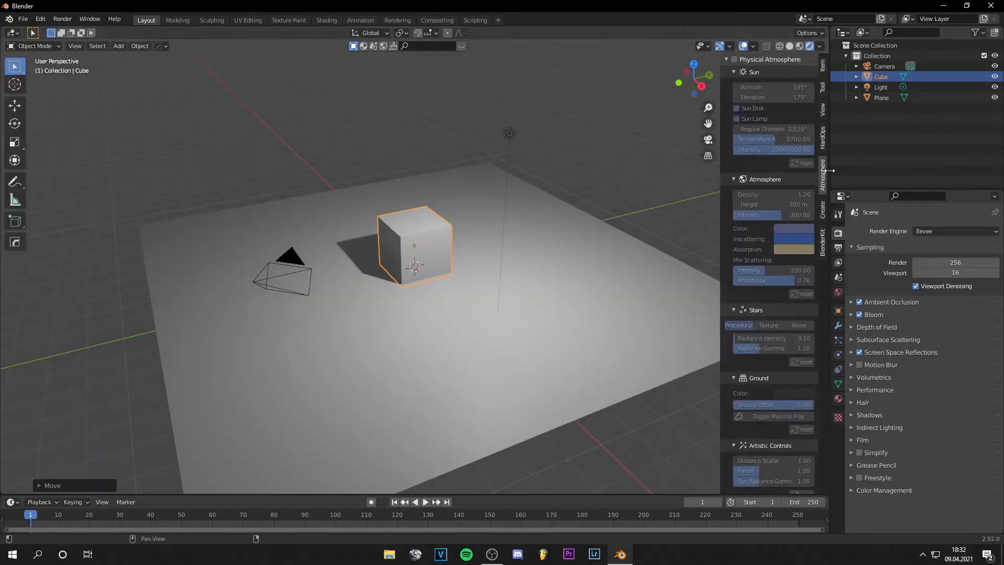
# Enable the Physical Atmosphere sky and align the camera to a low view of the cube on the plane.
pyautogui.click(735, 59)
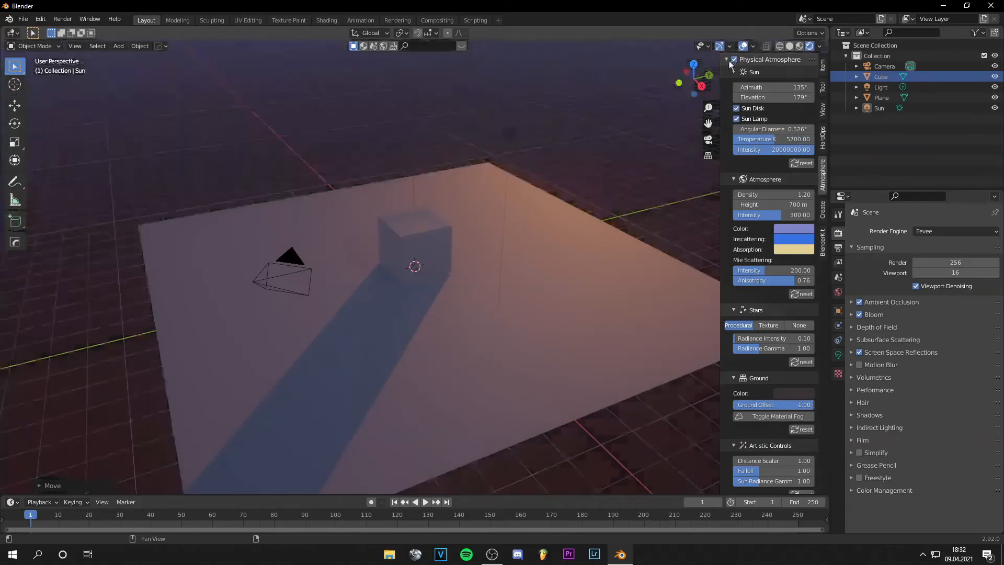
pyautogui.moveTo(551, 209); pyautogui.dragTo(459, 235, button='middle')
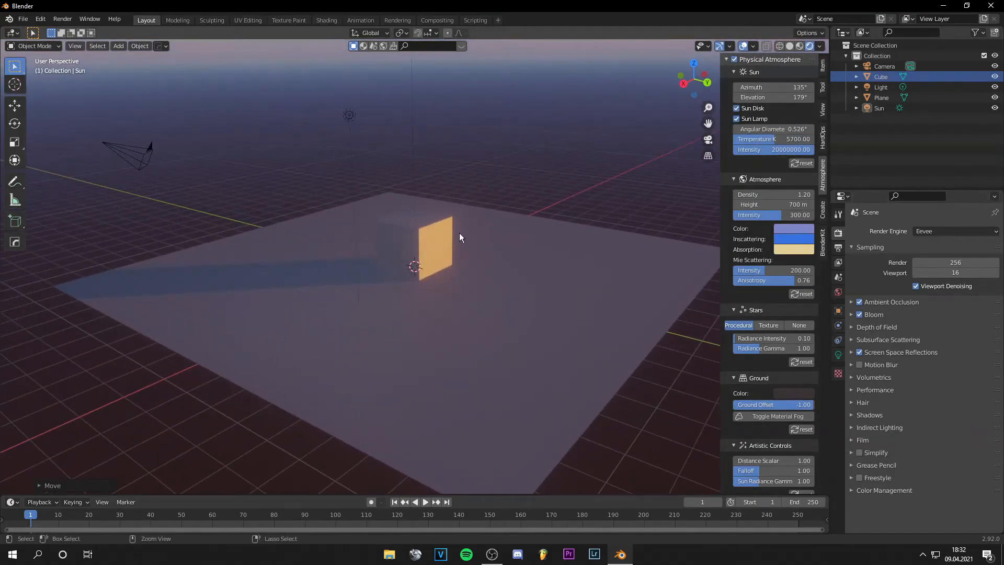
pyautogui.press('ctrl+alt+KP_0')
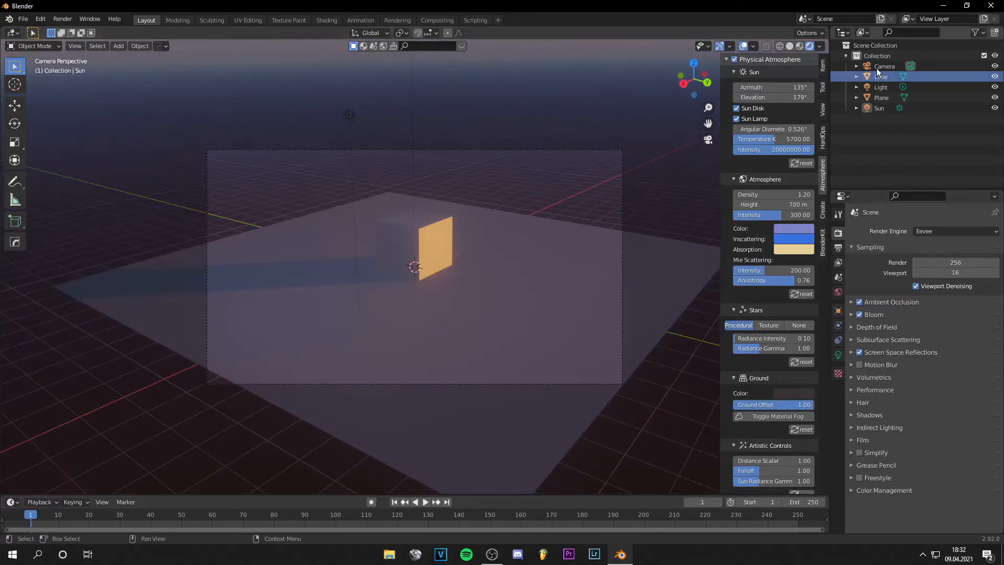
# Turn off Bloom, Ambient Occlusion and Screen Space Reflections, and render the cube in Eevee without these effects.
pyautogui.click(859, 315)
pyautogui.click(860, 302)
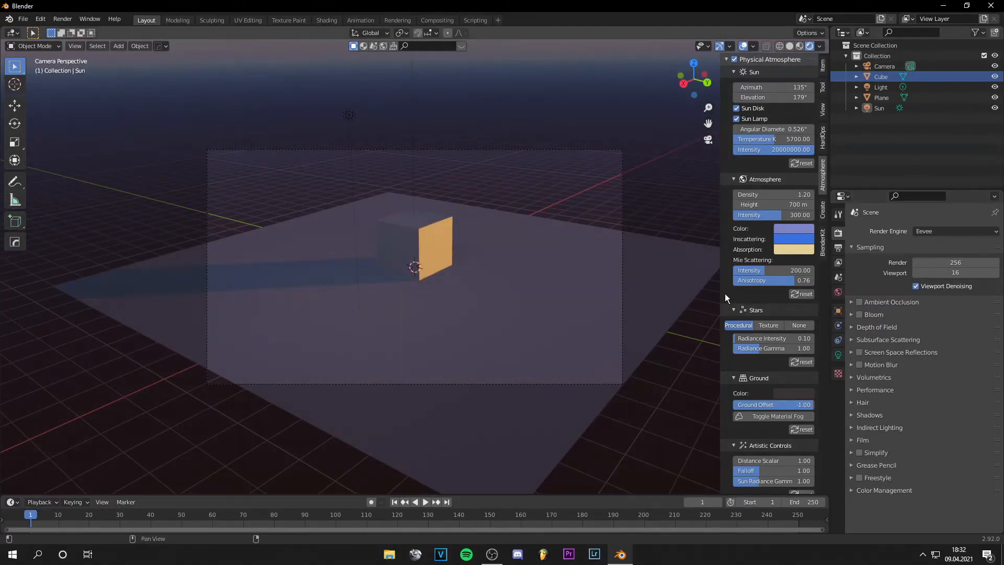
pyautogui.press('F12')
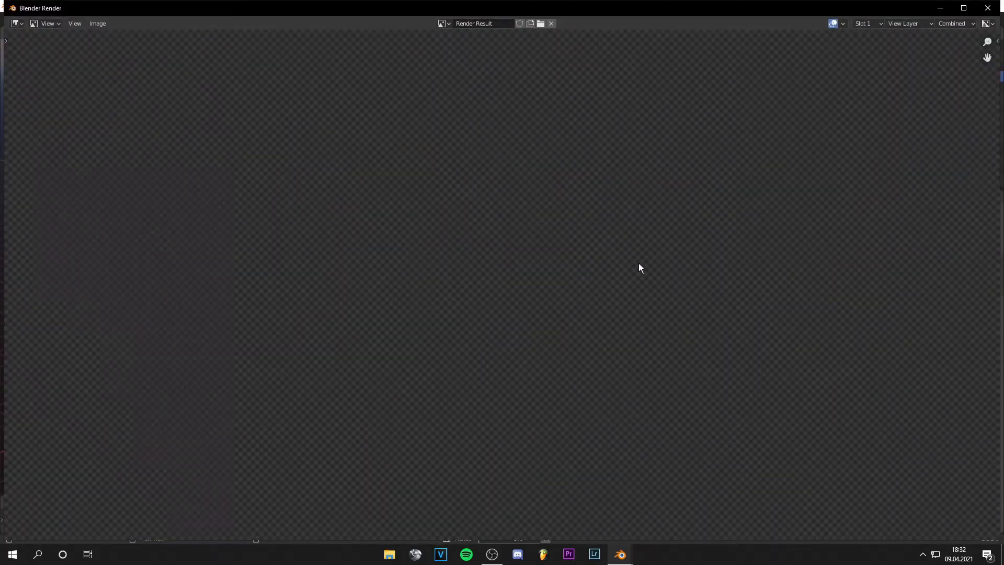
pyautogui.scroll(-2, 638, 262)
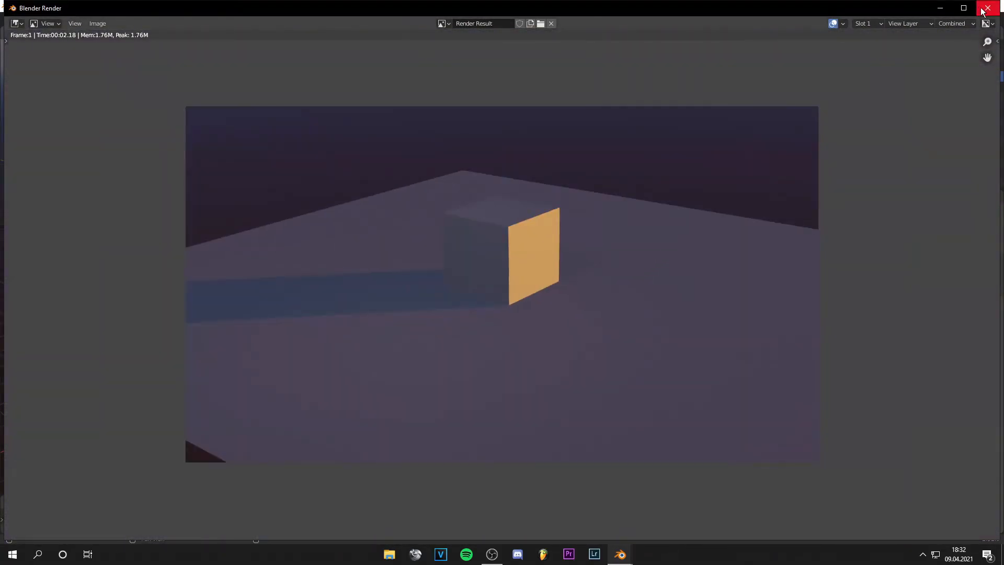
pyautogui.click(983, 8)
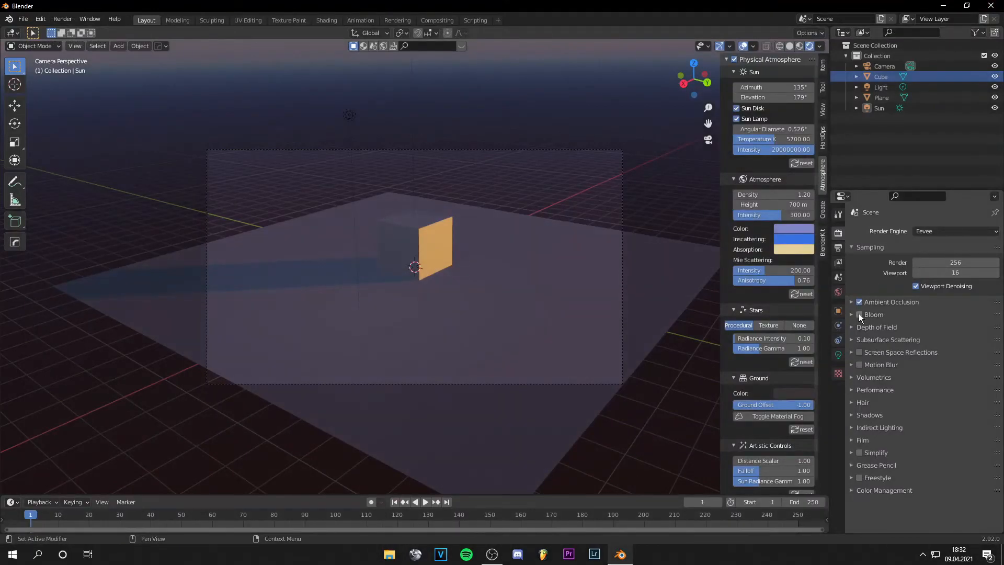
# Re-enable Ambient Occlusion, Bloom and Screen Space Reflections, and render the cube in Eevee with all three effects.
pyautogui.click(859, 314)
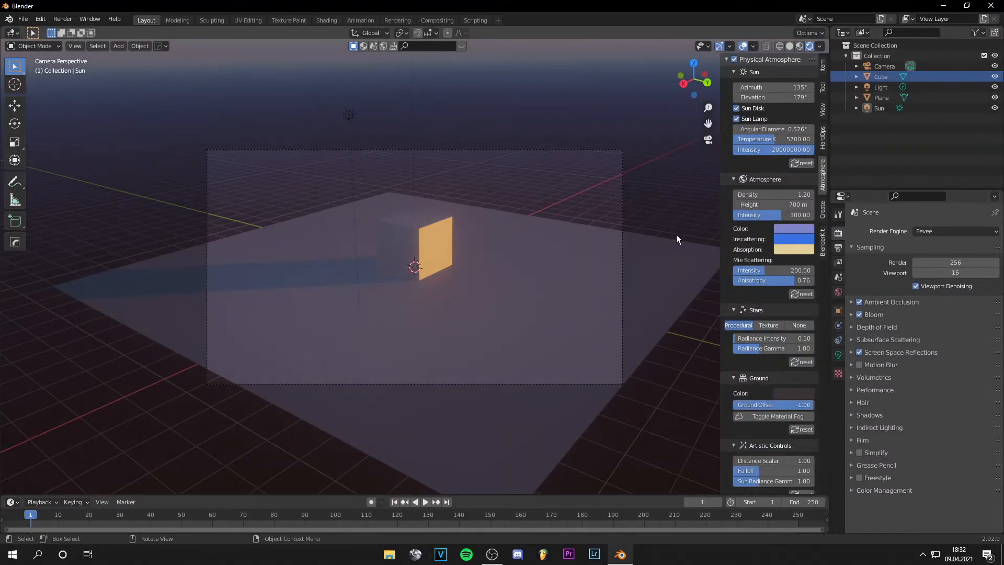
pyautogui.press('F12')
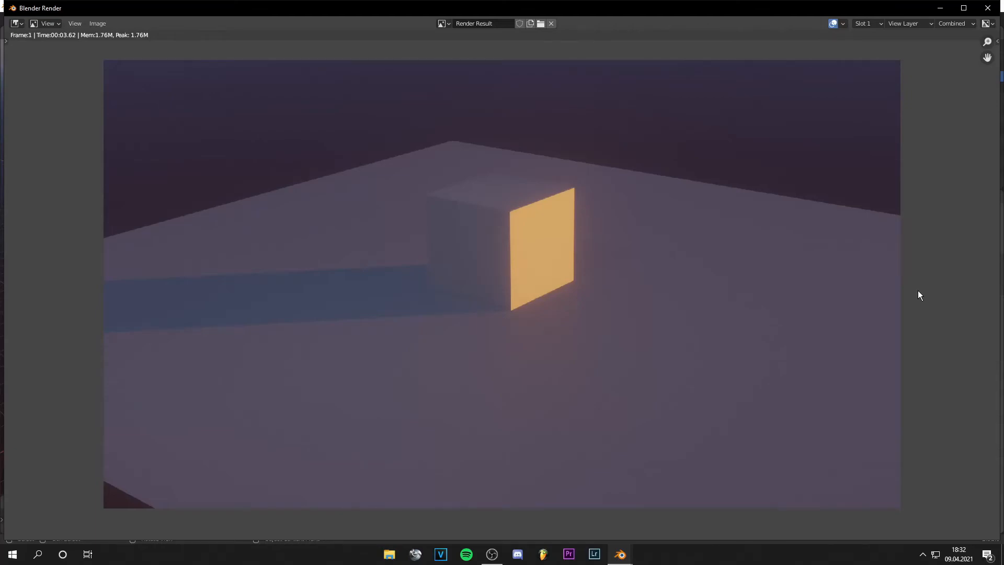
pyautogui.press('Escape')
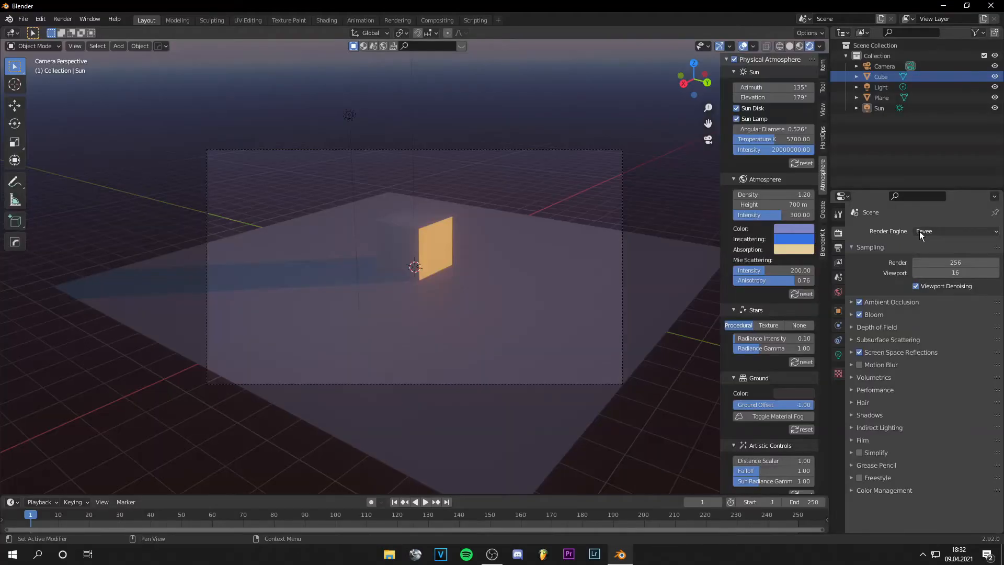
# Switch the render engine to Cycles, render the cube scene and inspect the emitted light beside the cube up close.
pyautogui.click(928, 231)
pyautogui.click(938, 268)
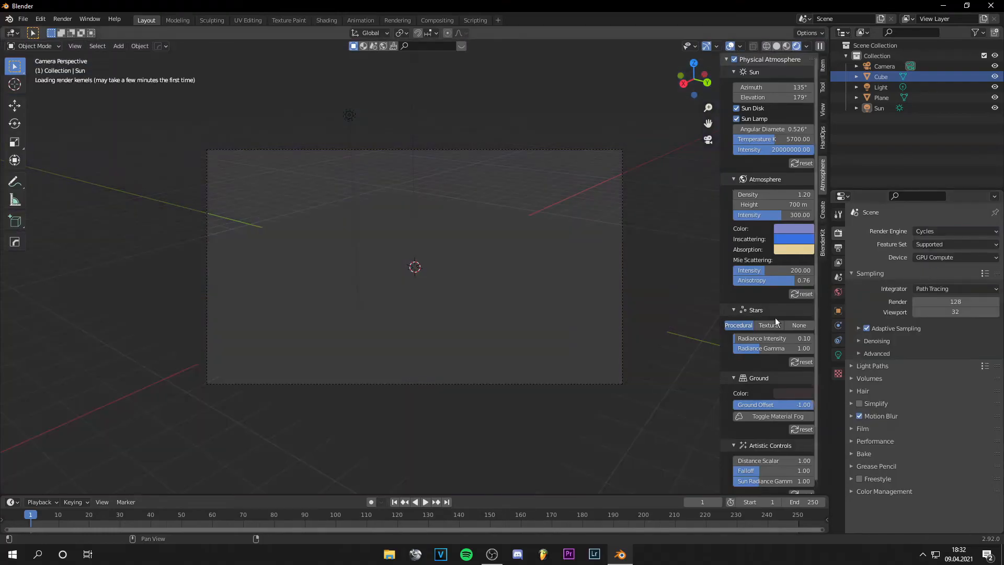
pyautogui.press('F12')
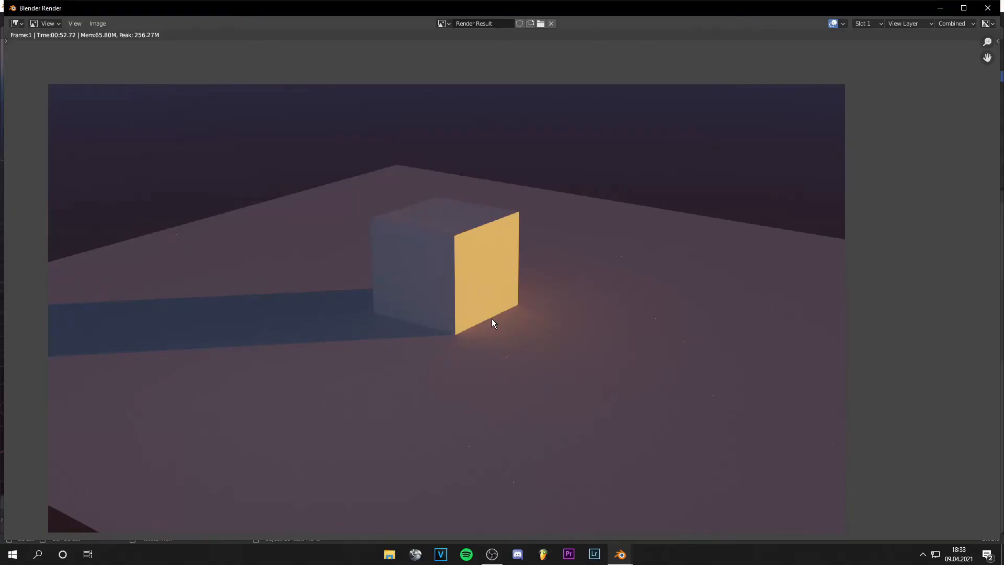
pyautogui.scroll(5, 492, 320)
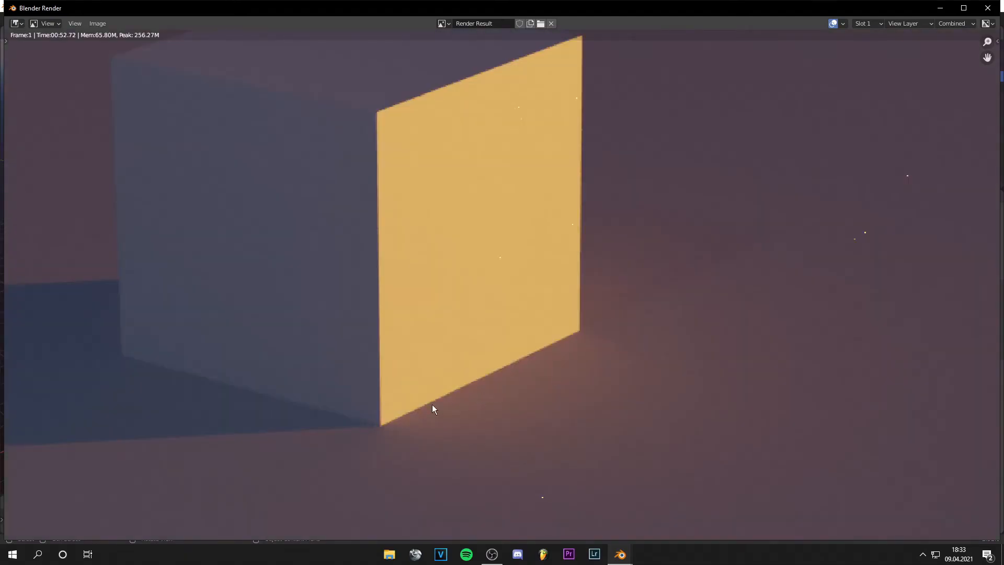
pyautogui.scroll(-5, 432, 403)
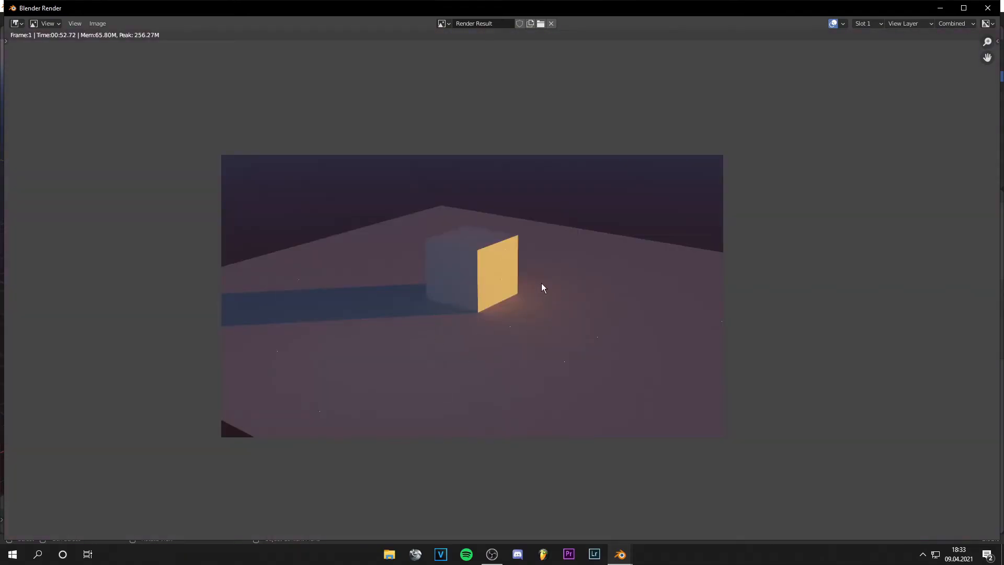
pyautogui.click(988, 8)
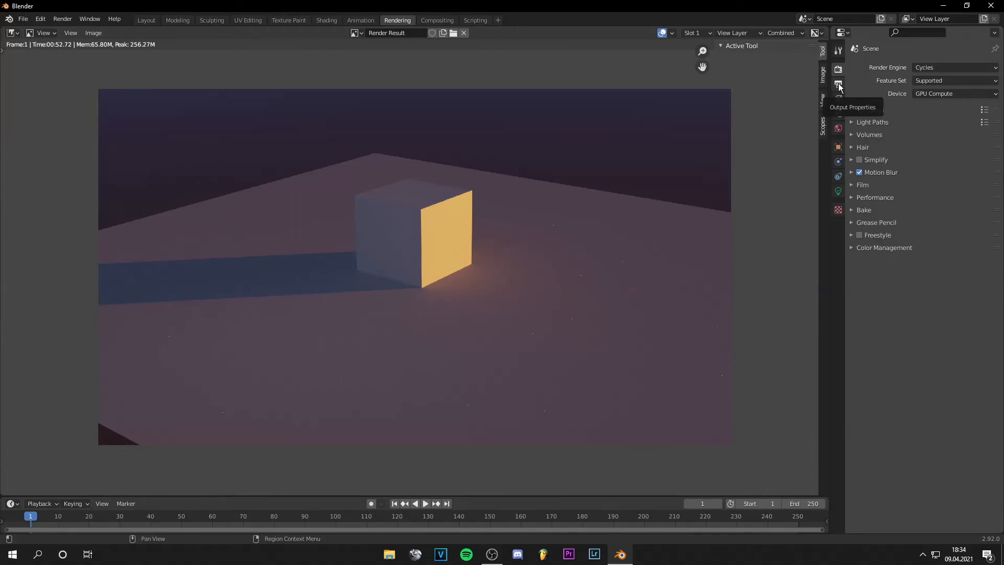
# Examine the output dimension settings, including the resolution percentage and the frame rate options.
pyautogui.click(838, 85)
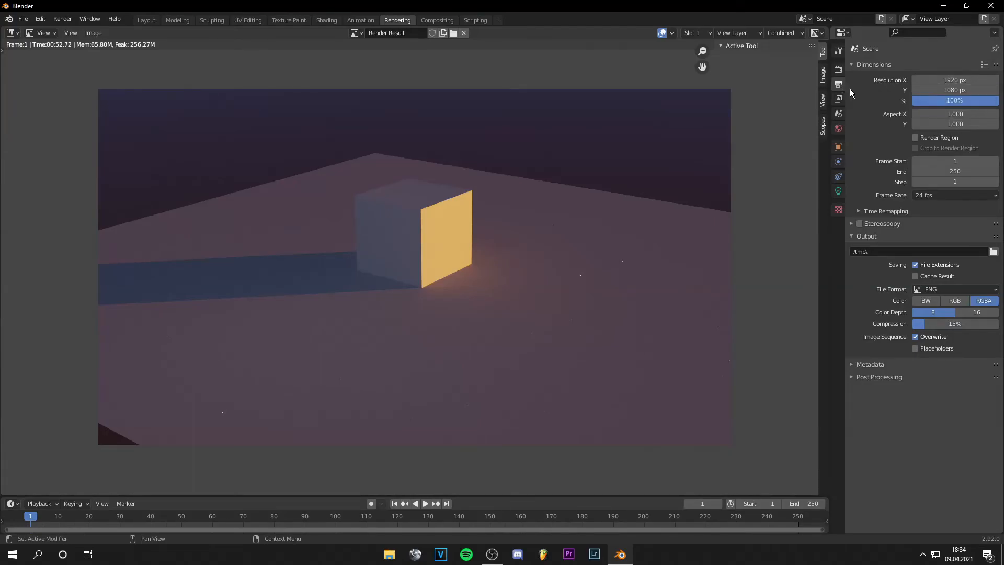
pyautogui.moveTo(927, 99); pyautogui.dragTo(995, 99)
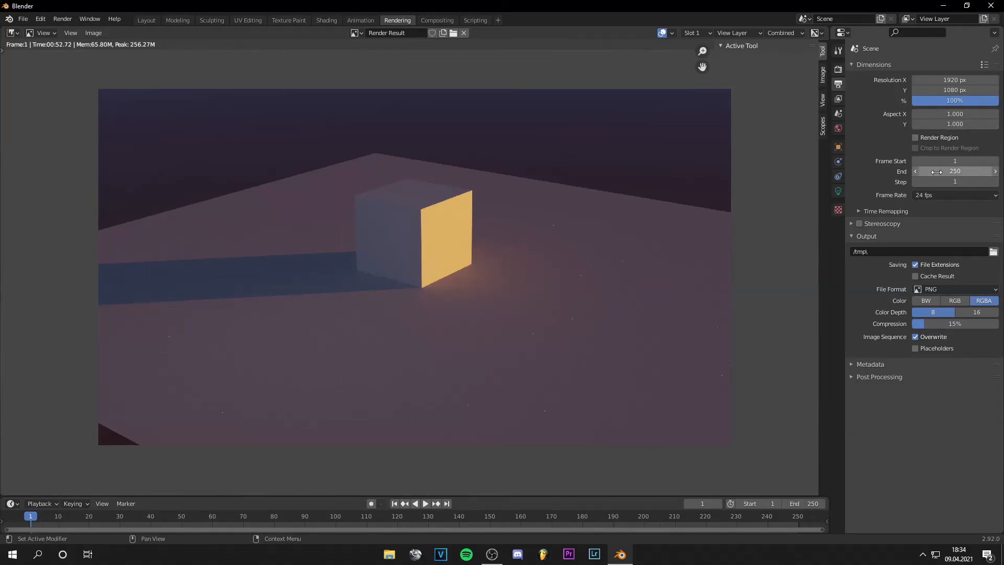
pyautogui.click(961, 193)
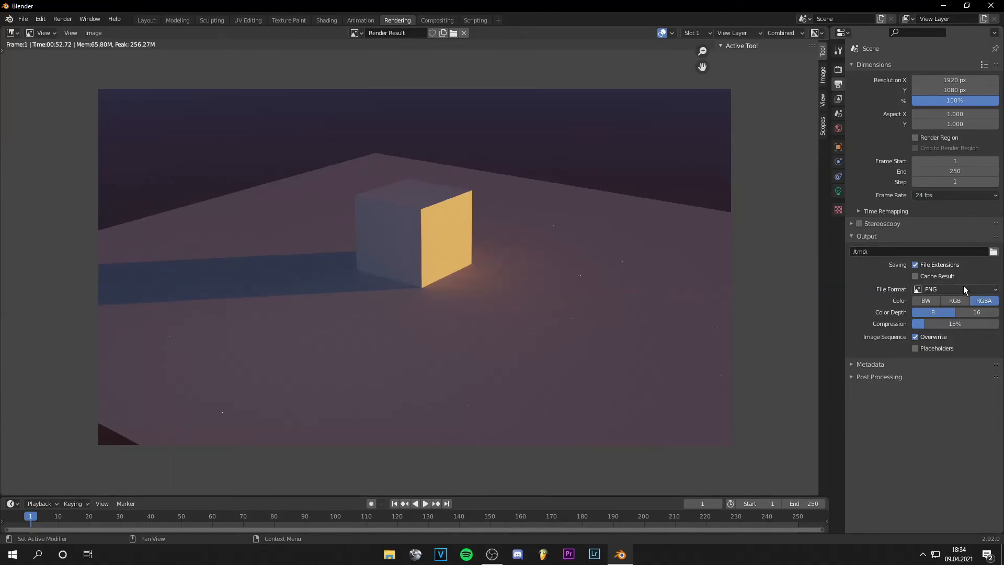
# Set the PNG output's color depth to 16 and lower its compression.
pyautogui.click(931, 290)
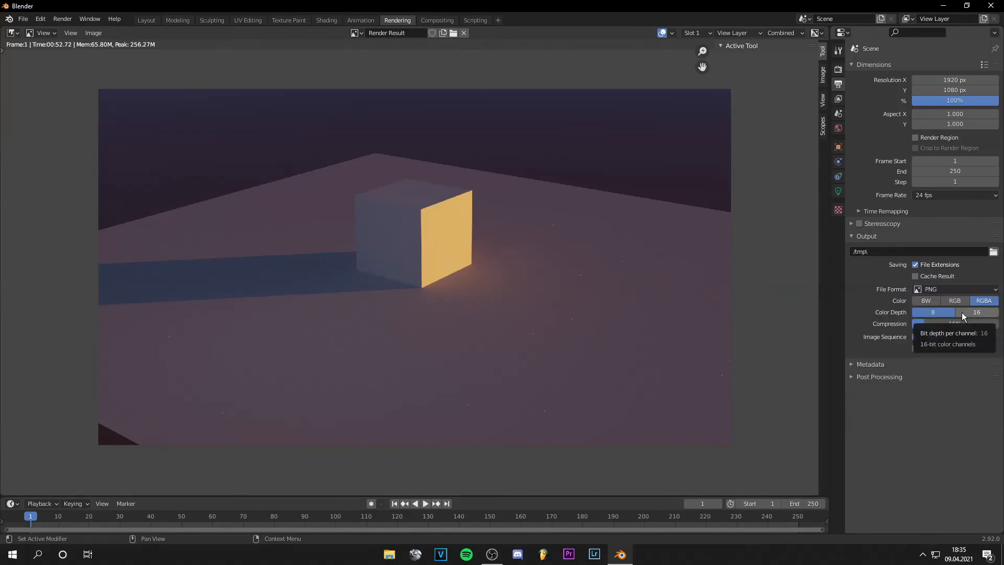
pyautogui.click(967, 311)
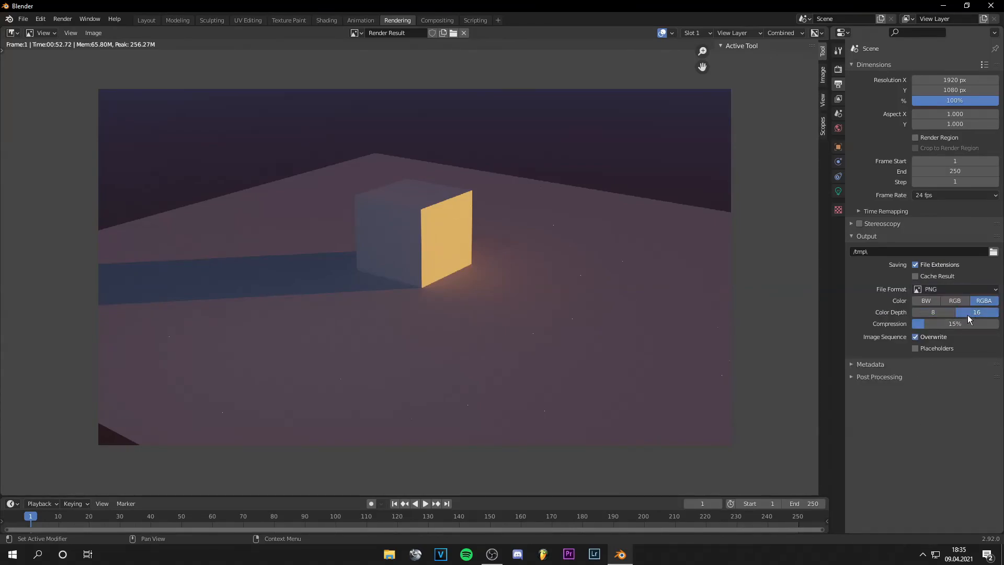
pyautogui.moveTo(964, 323); pyautogui.dragTo(853, 310)
# Change the output file format to JPEG and set its quality to 100%.
pyautogui.click(934, 289)
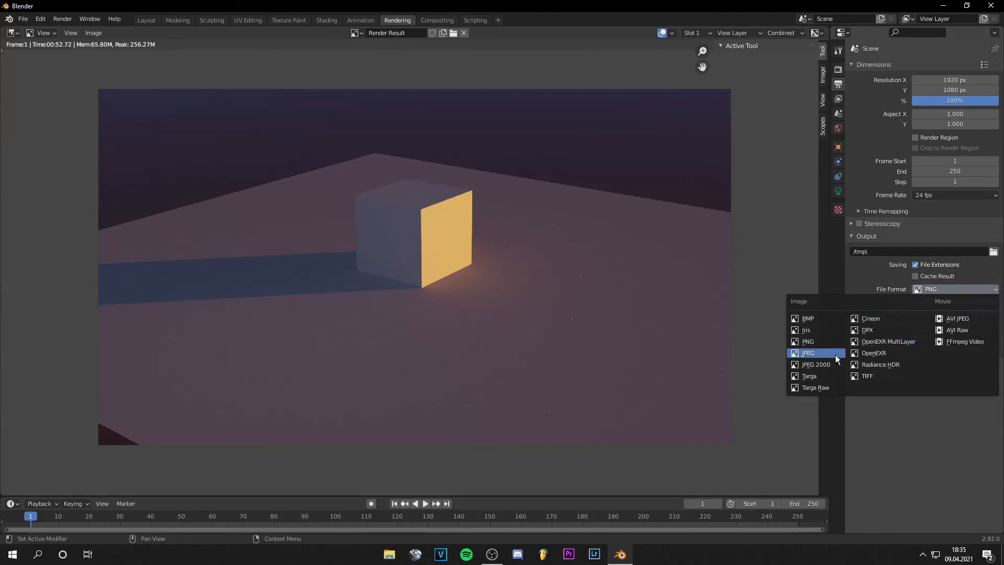
pyautogui.click(836, 355)
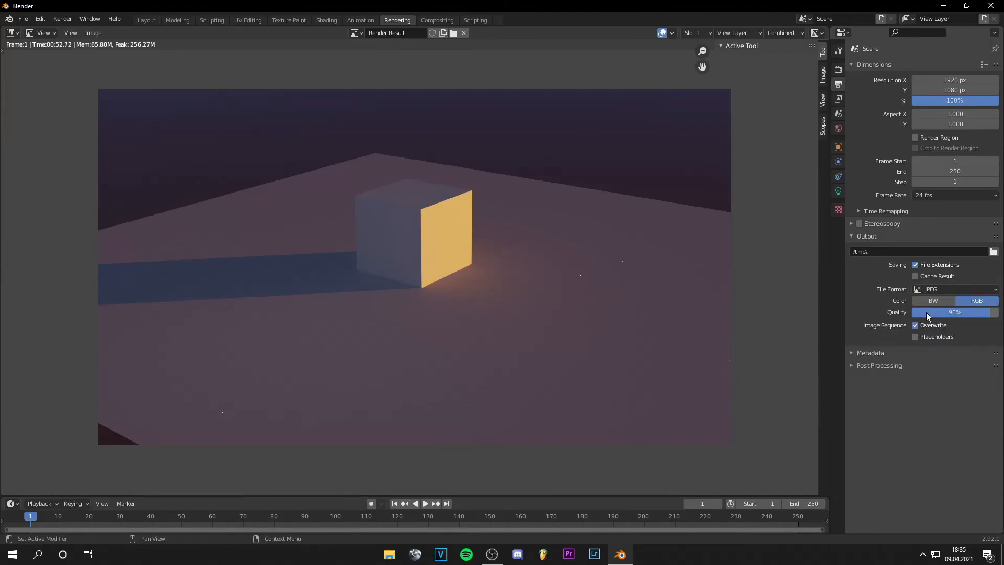
pyautogui.moveTo(995, 312); pyautogui.dragTo(1001, 314)
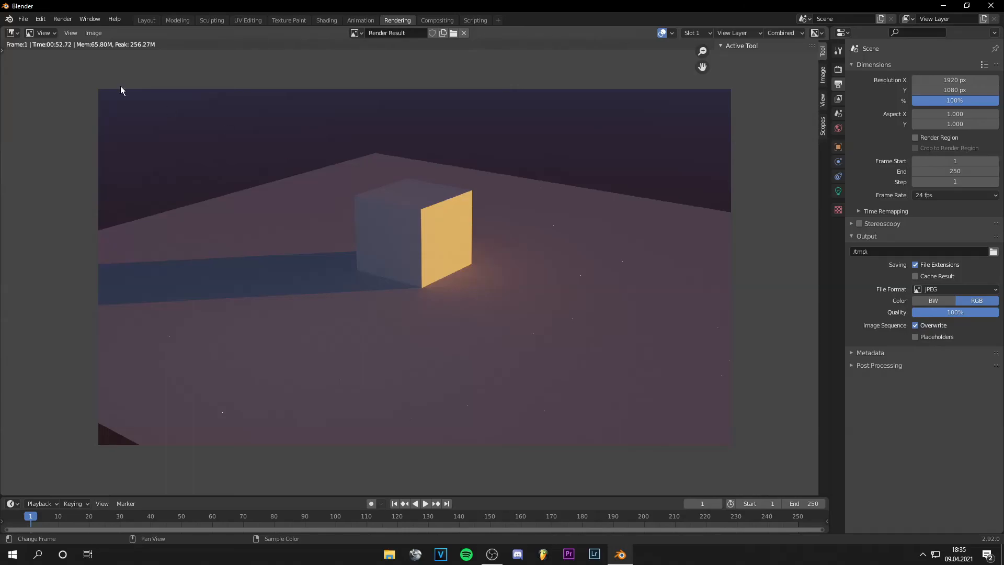
# Open the commands for rendering an image or an animation.
pyautogui.click(63, 20)
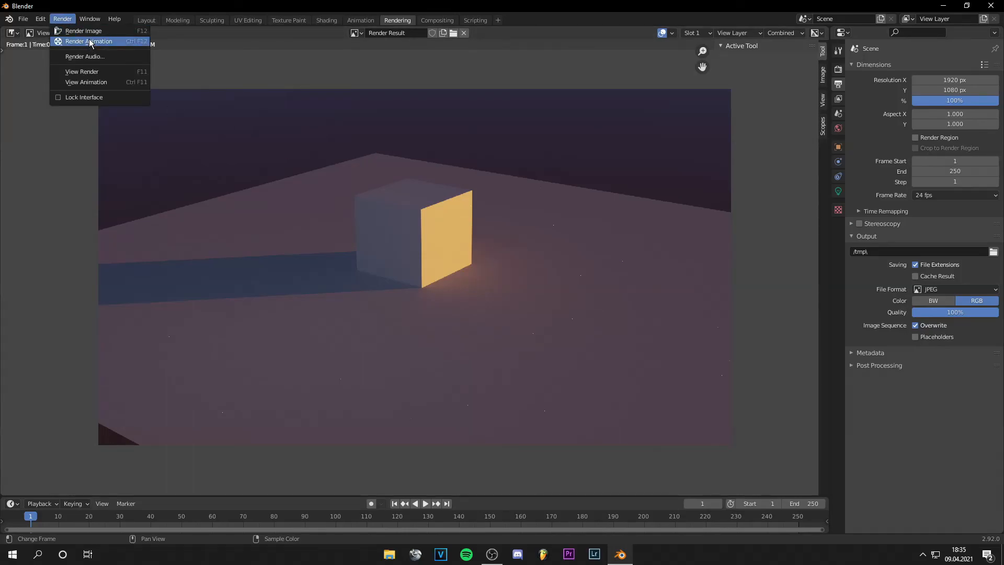